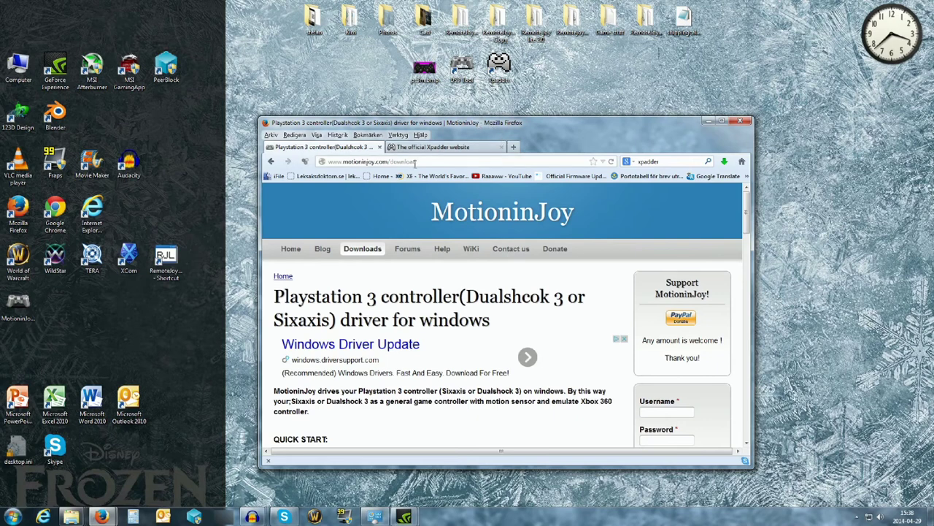
Examine the MotioninJoy download page, including its web address and the available driver versions such as 0.7.0000 and 0.6.0005
left_click_drag(416, 163, 325, 165)
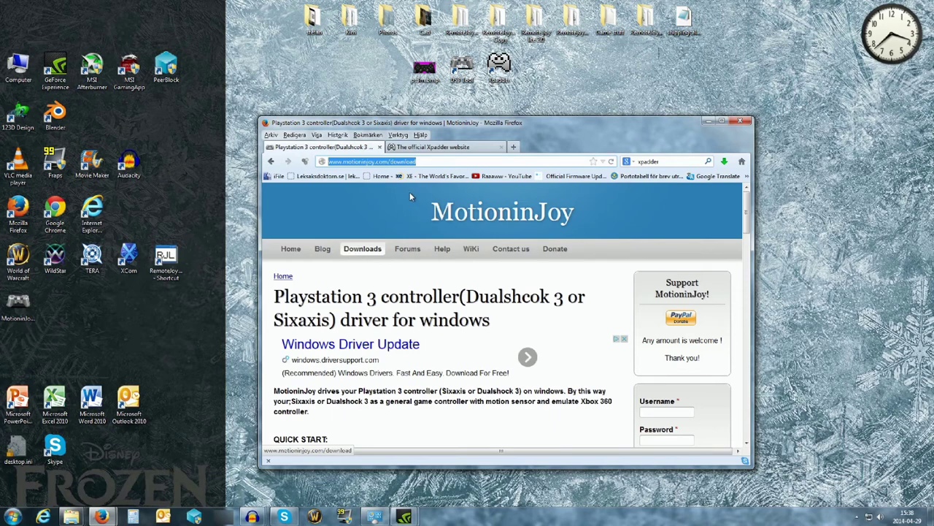
scroll(462, 229, "down", 5)
scroll(462, 229, "down", 10)
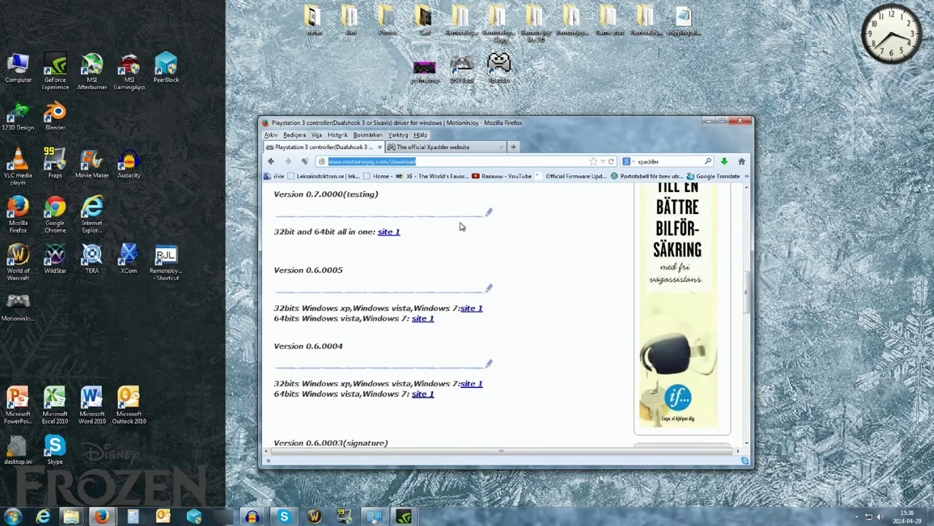
scroll(460, 226, "down", 1)
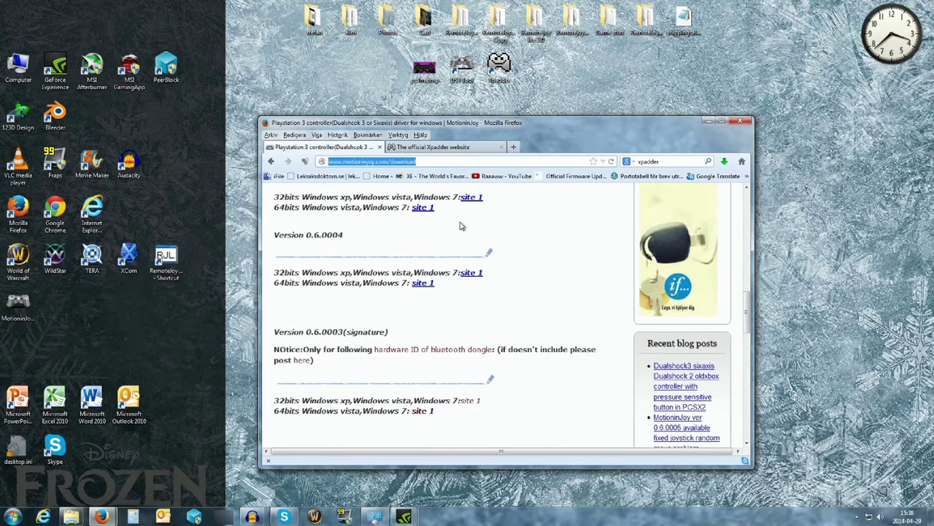
scroll(460, 226, "up", 5)
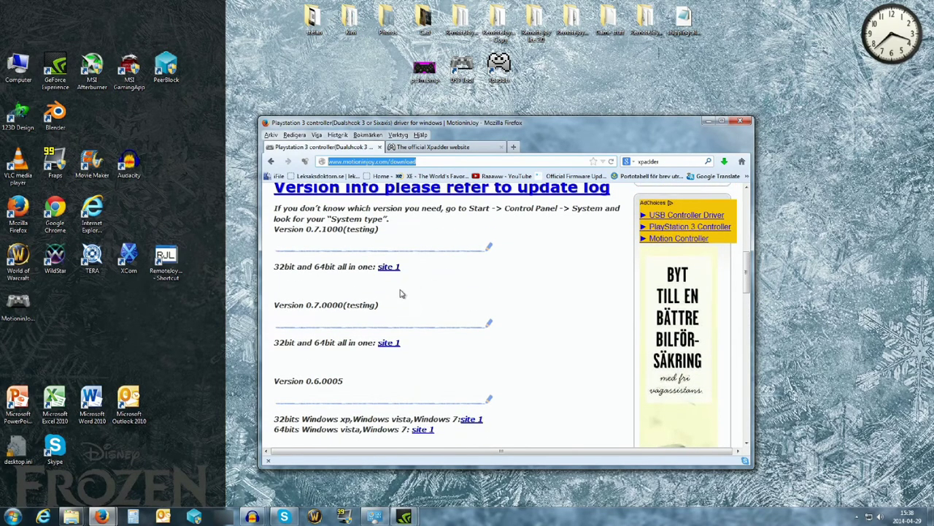
left_click_drag(387, 310, 279, 317)
left_click_drag(277, 385, 350, 382)
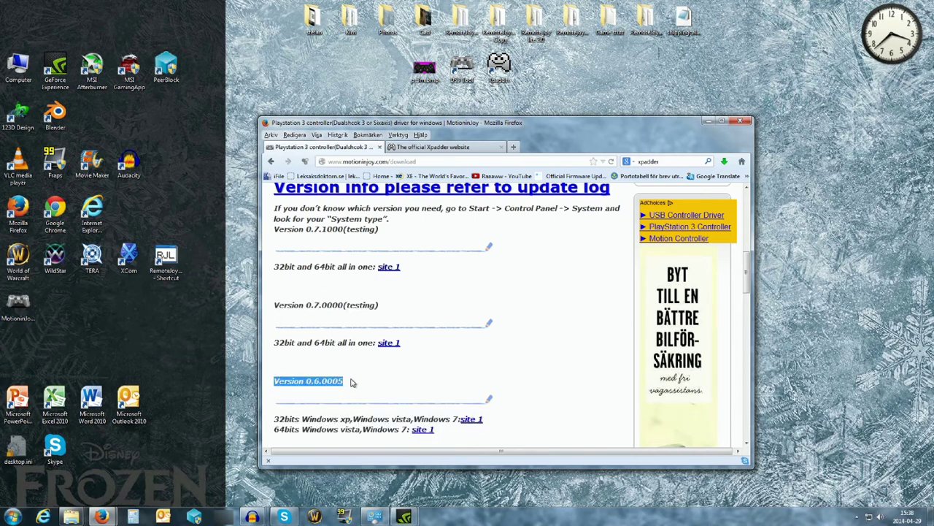
left_click(360, 370)
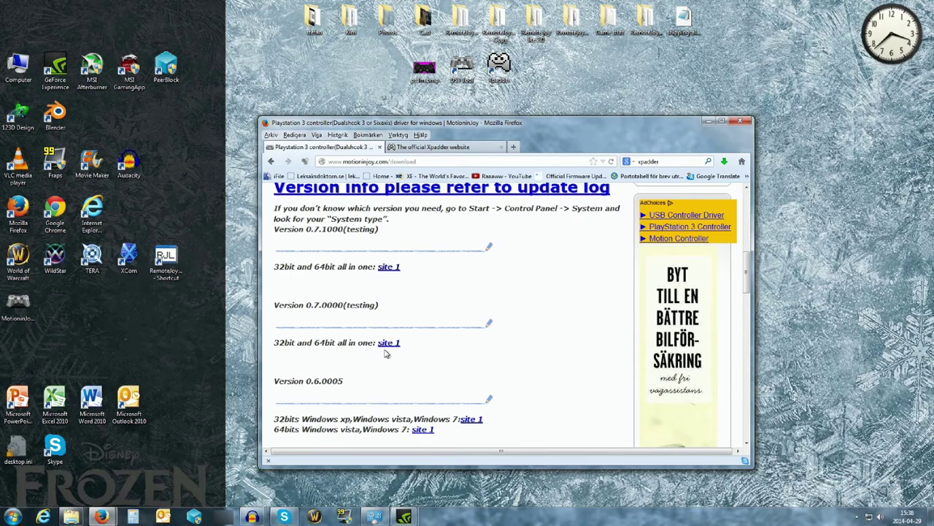
scroll(387, 353, "up", 5)
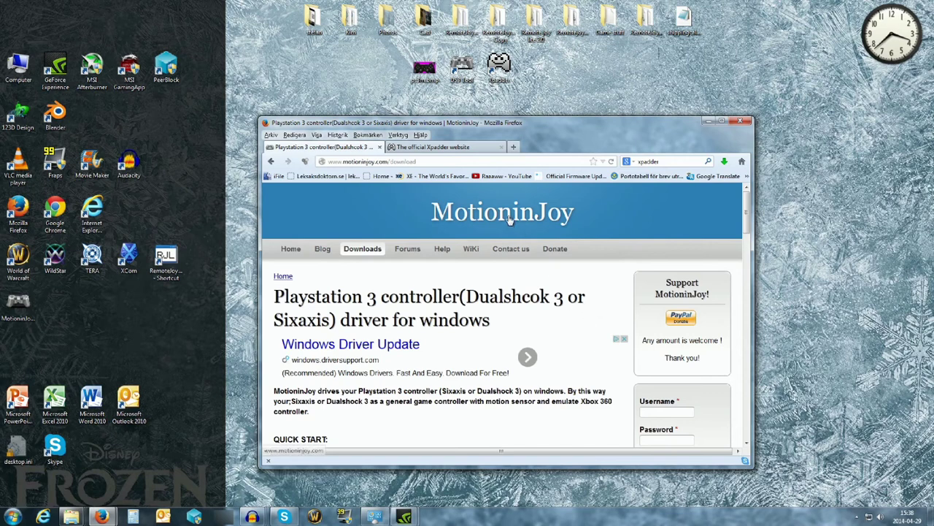
Switch to the official Xpadder website and review its homepage for the program's details and support information
left_click(422, 150)
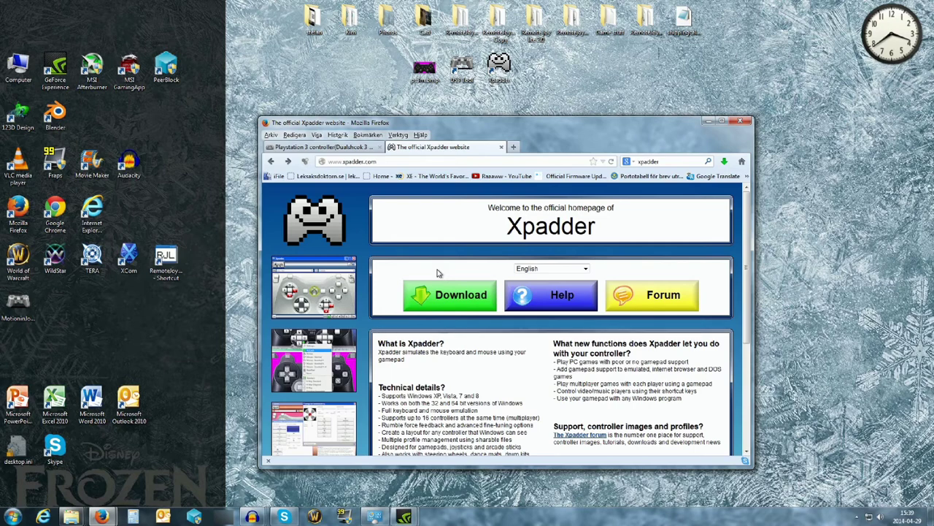
left_click(378, 162)
left_click(508, 385)
scroll(506, 356, "down", 2)
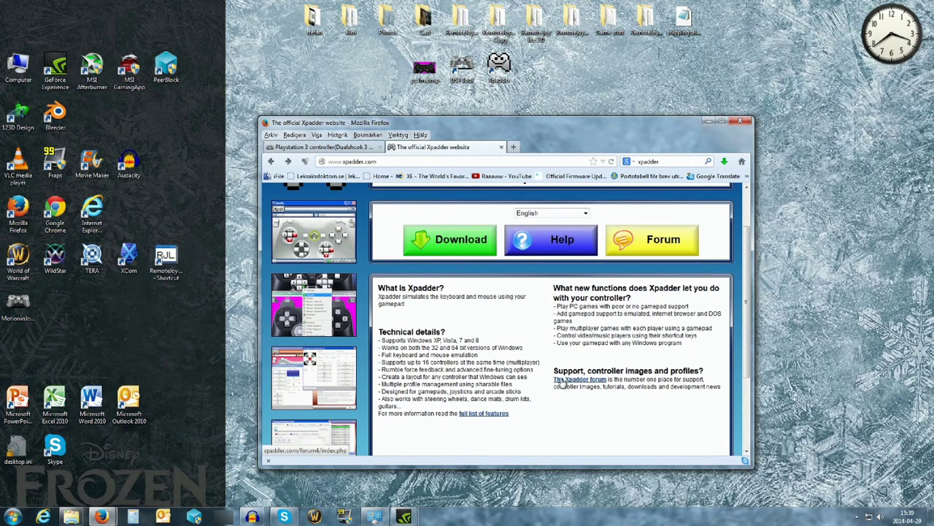
Open the Official Sony DualShock 3/Sixaxis for PS3 topic in the Xpadder forum's PlayStation controller images and browse its pictures
left_click(562, 381)
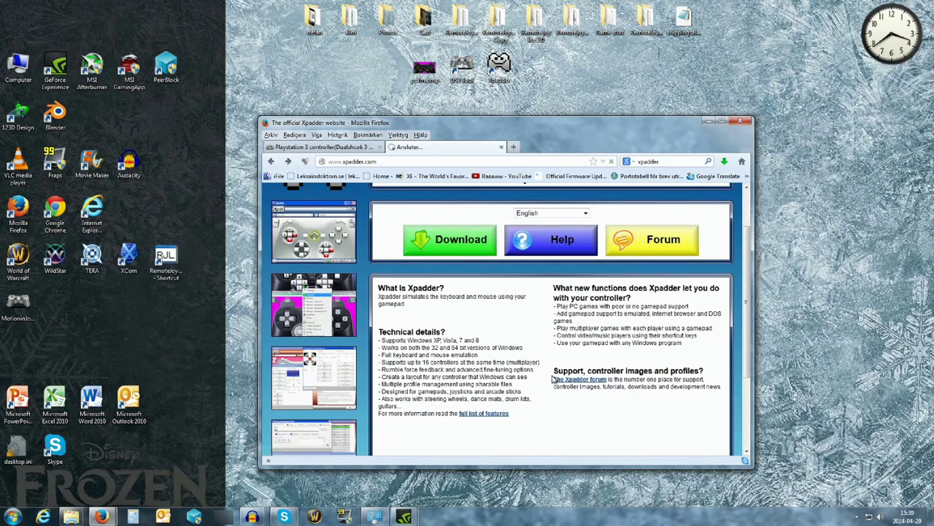
scroll(457, 353, "down", 3)
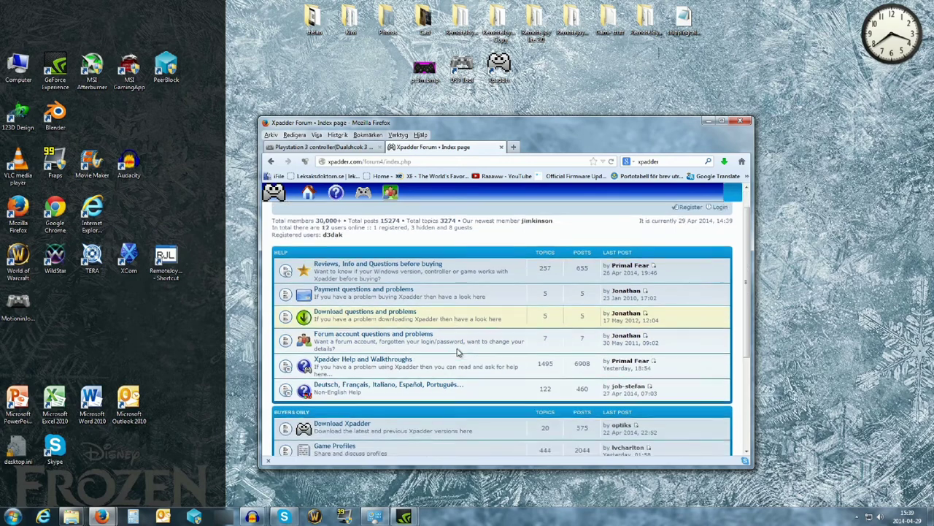
scroll(457, 353, "down", 1)
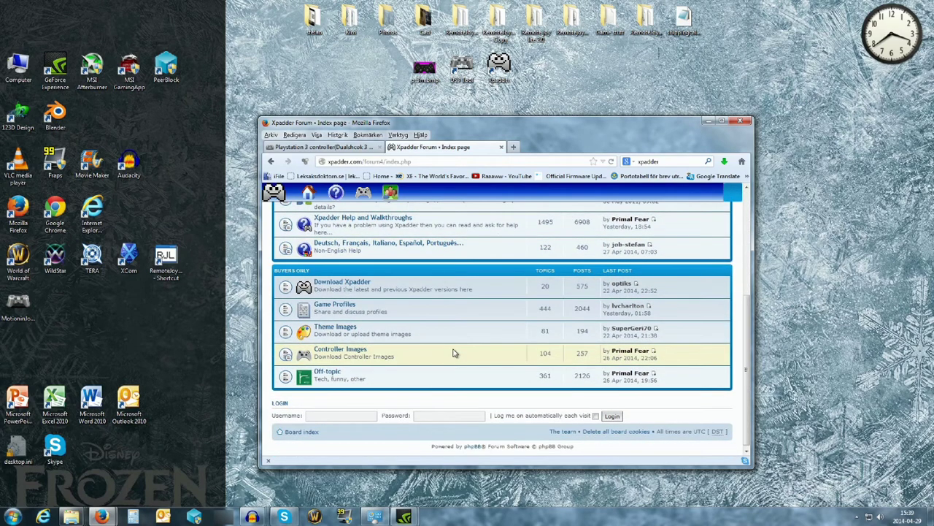
left_click(340, 349)
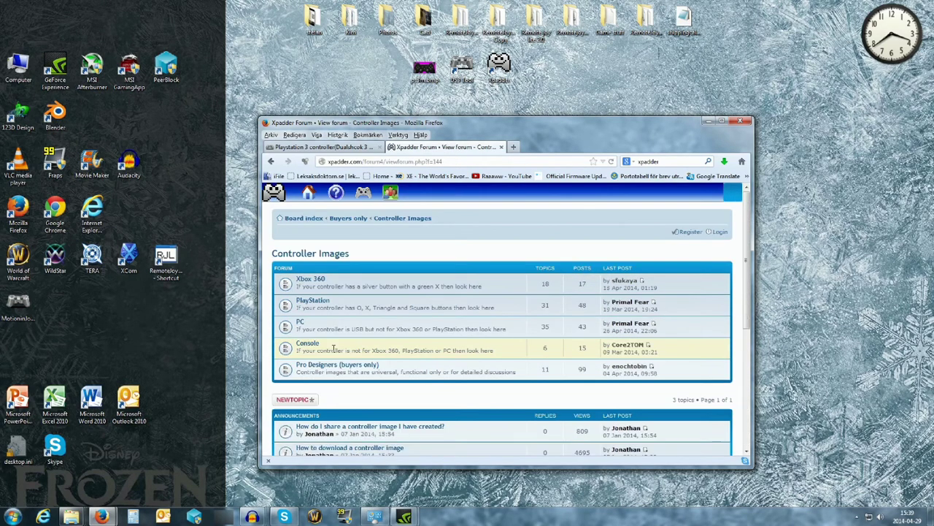
left_click(312, 301)
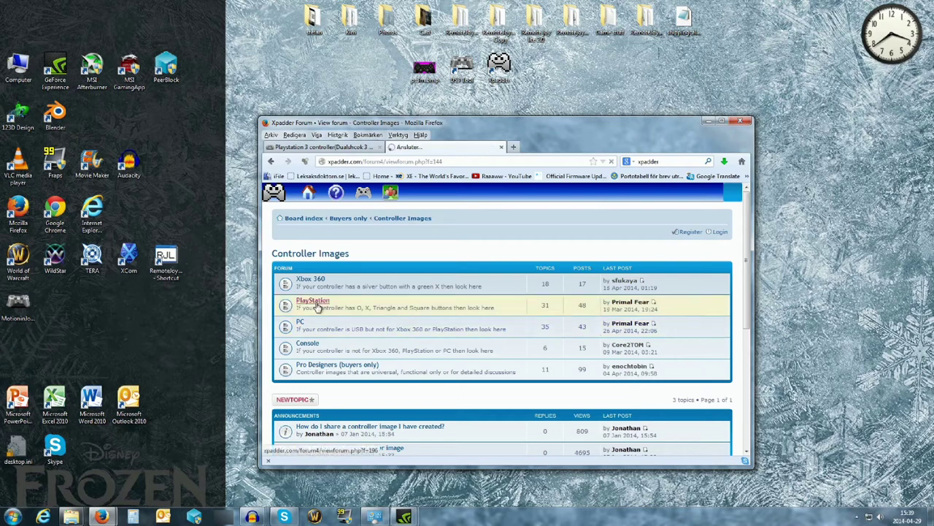
left_click(328, 295)
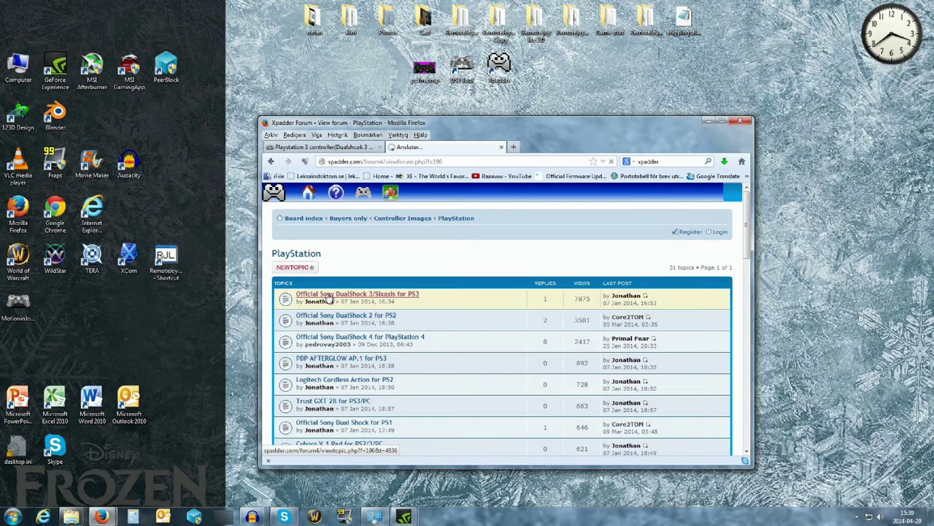
scroll(459, 322, "down", 4)
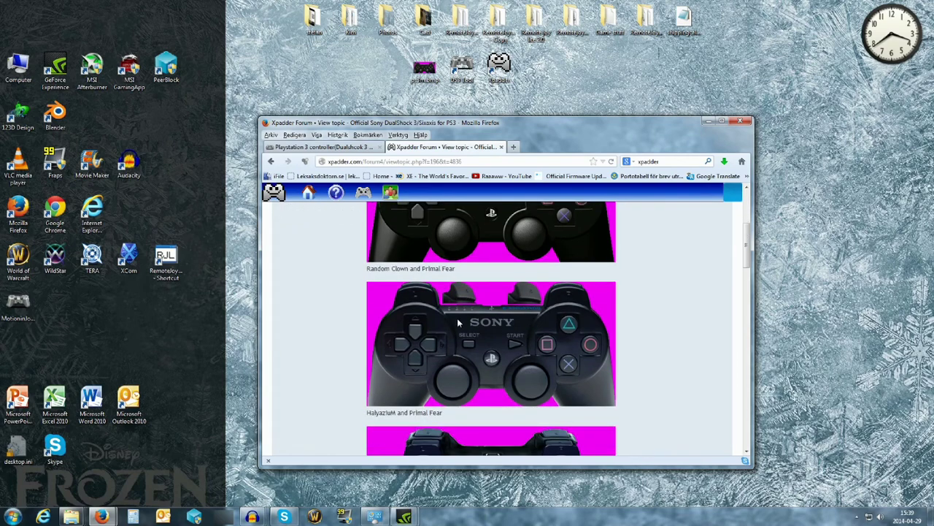
scroll(459, 322, "down", 6)
scroll(461, 333, "up", 10)
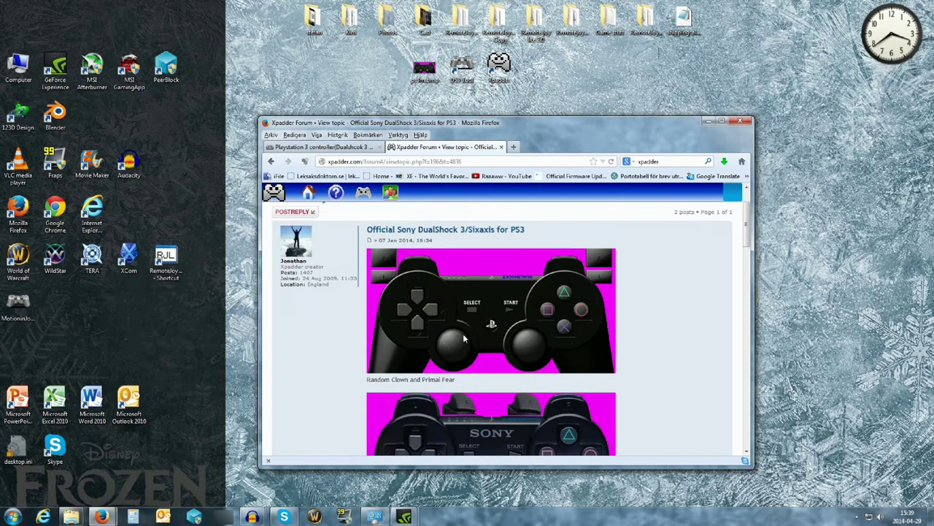
scroll(462, 338, "up", 2)
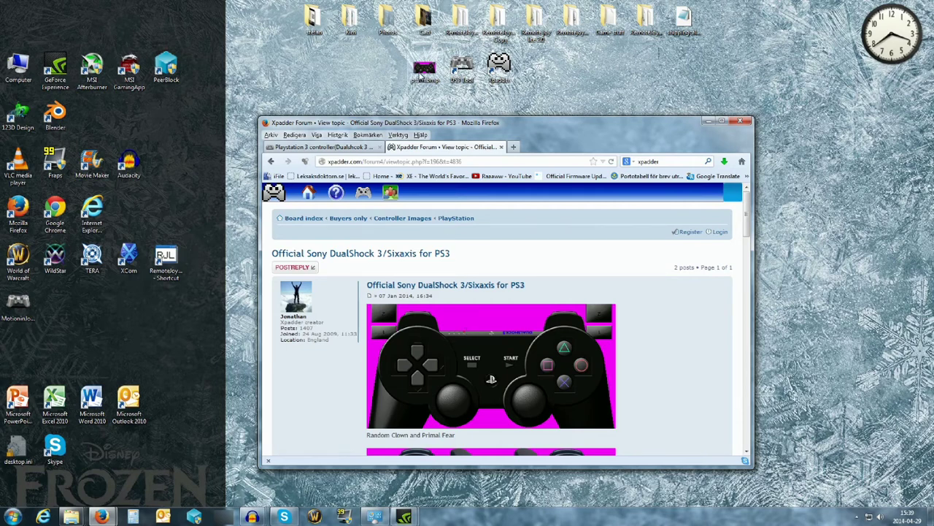
View the controller image ps3m.bmp saved on the desktop, and close the viewer
left_click(421, 69)
double_click(420, 68)
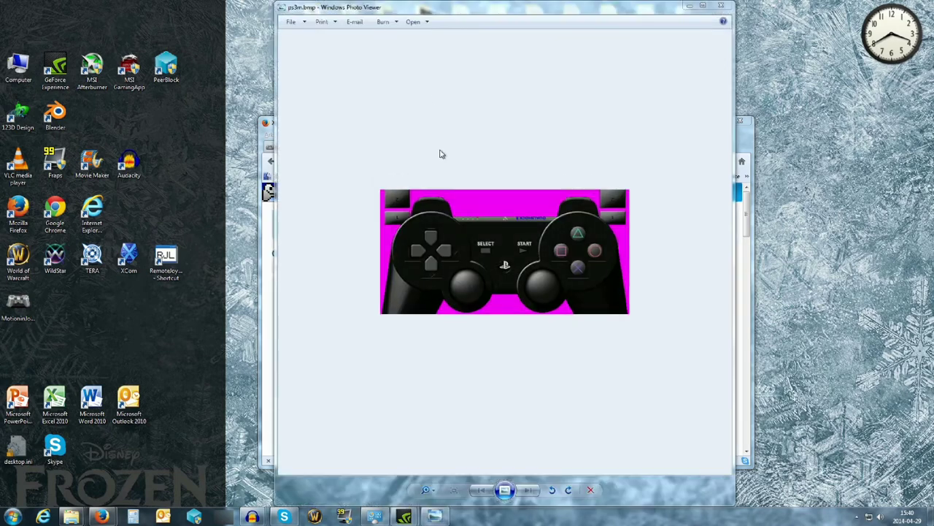
left_click(722, 6)
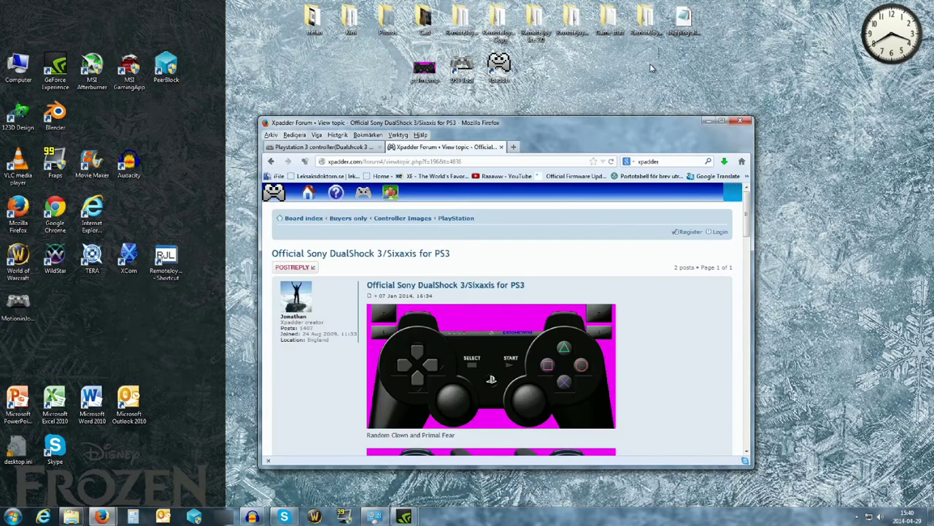
Minimize the browser, launch the MotioninJoy Gamepad tool from the desktop and show its Driver Manager page
left_click(707, 122)
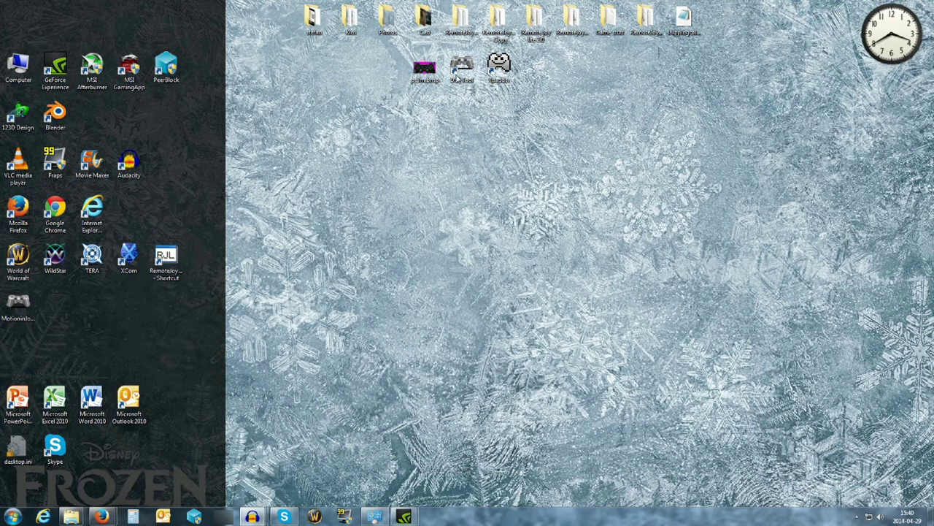
double_click(460, 68)
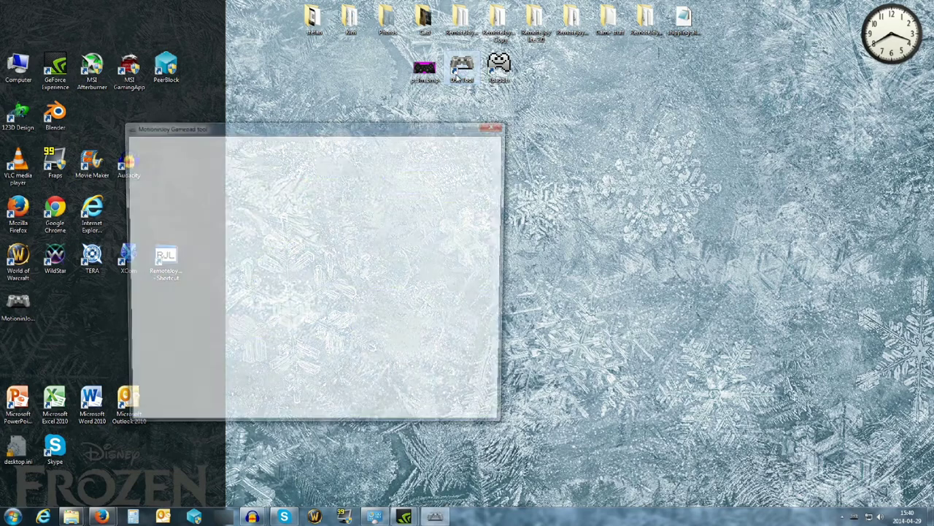
left_click_drag(372, 129, 504, 128)
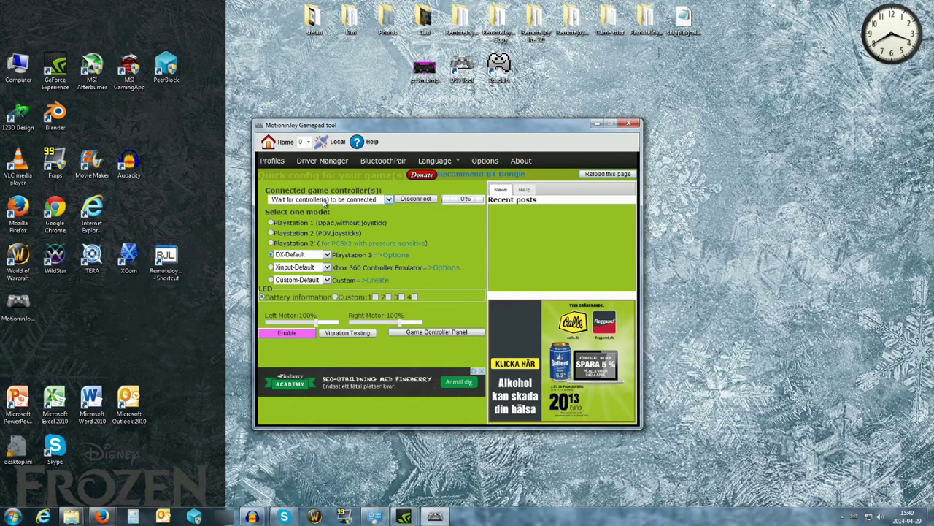
left_click(327, 162)
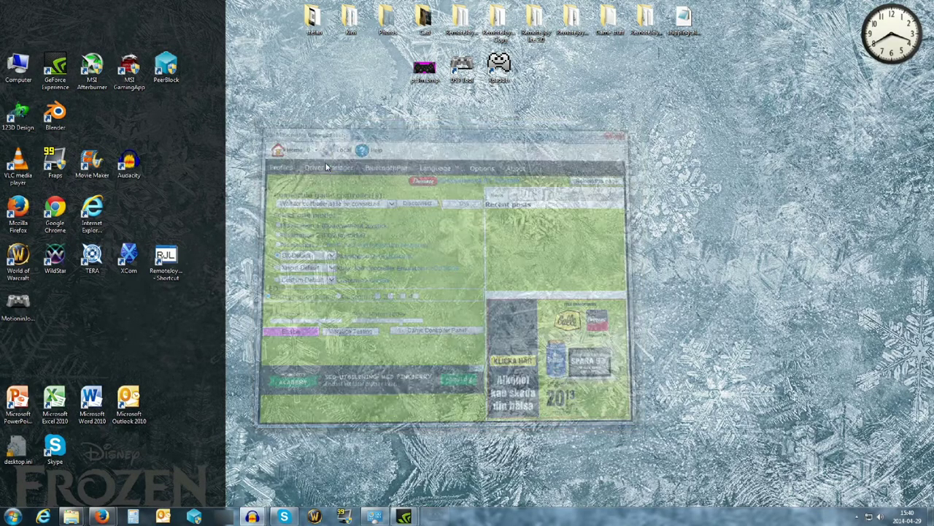
left_click(496, 269)
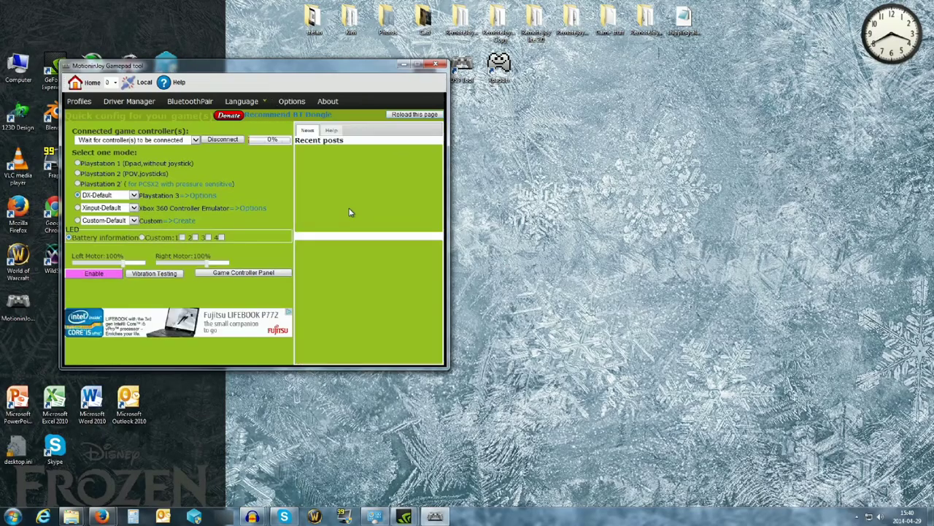
left_click_drag(270, 73, 434, 130)
left_click_drag(376, 123, 471, 110)
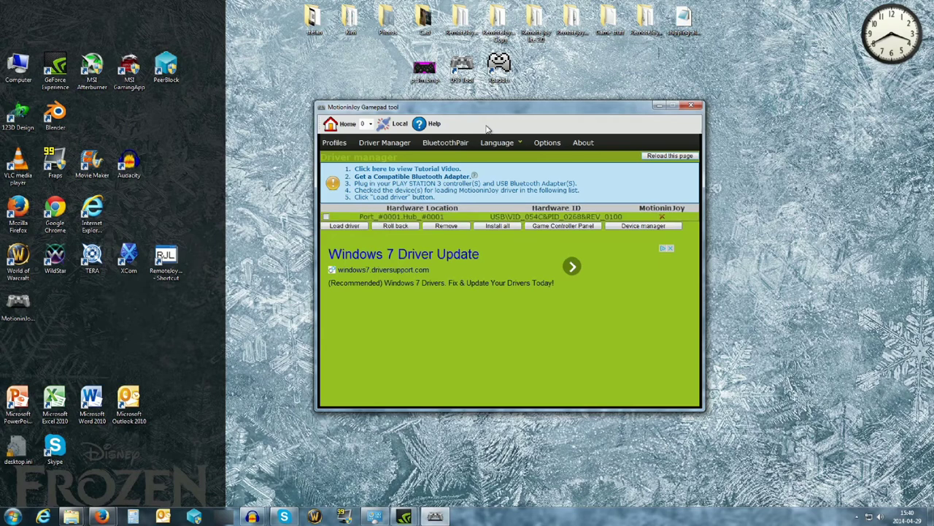
Load the MotioninJoy driver for the controller on Port_#0001.Hub_#0001, allowing the unverified installation, and enable it in Playstation 3 DX-Default mode
left_click(327, 217)
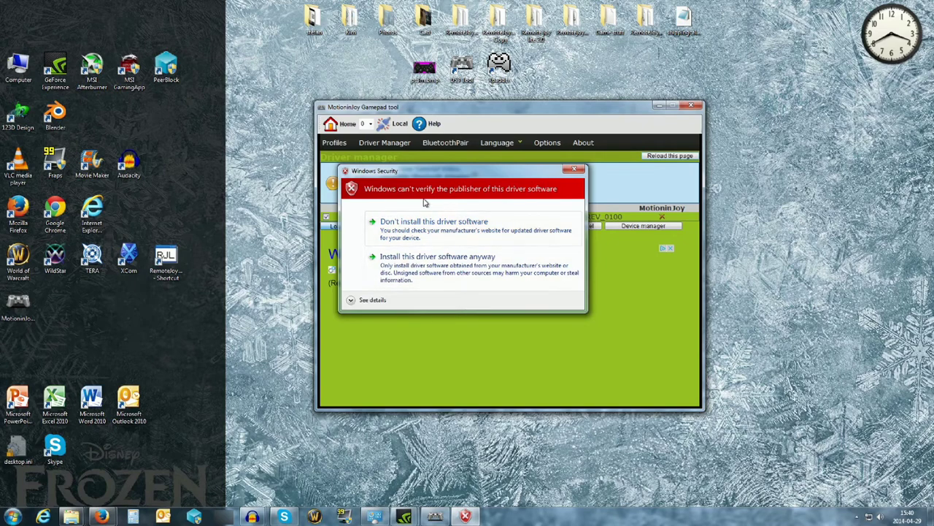
left_click(431, 261)
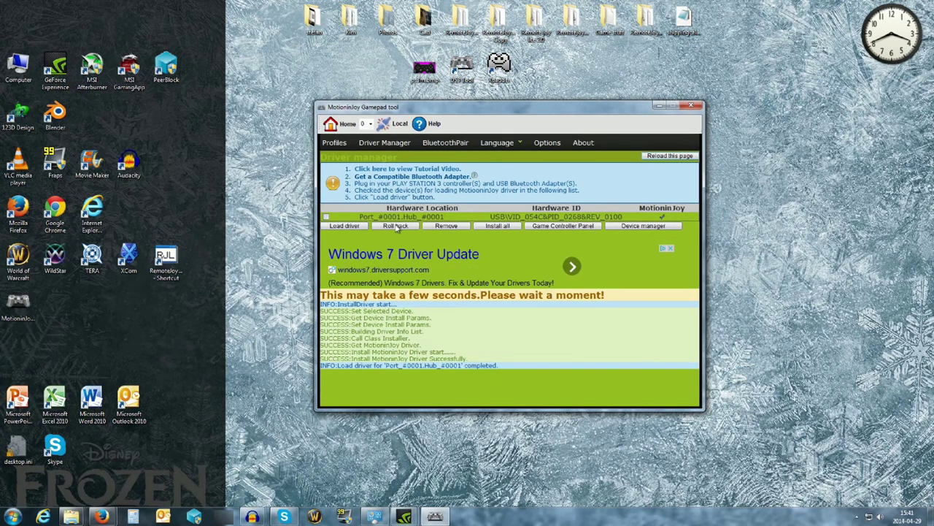
left_click(339, 146)
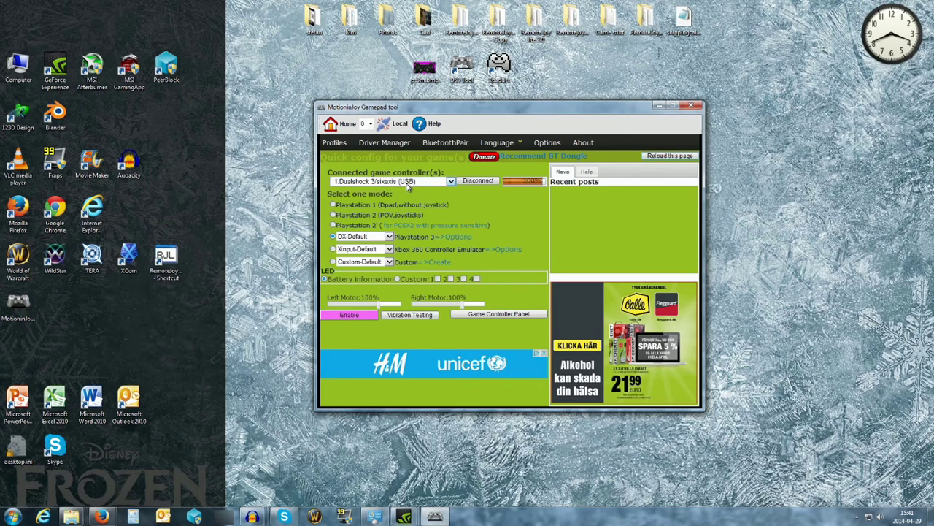
left_click(350, 314)
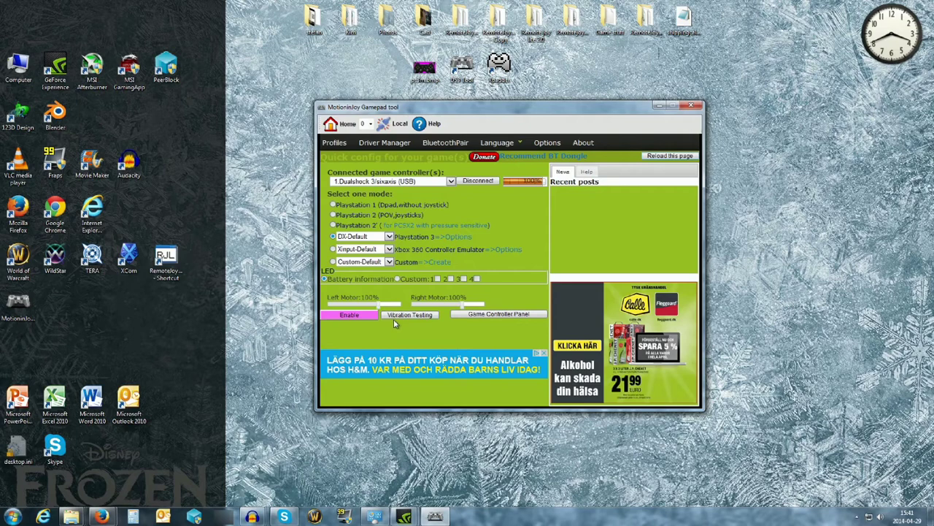
Check the MotioninJoy Virtual Game Controller's test properties in the Game Controllers settings, and close both windows
left_click(482, 318)
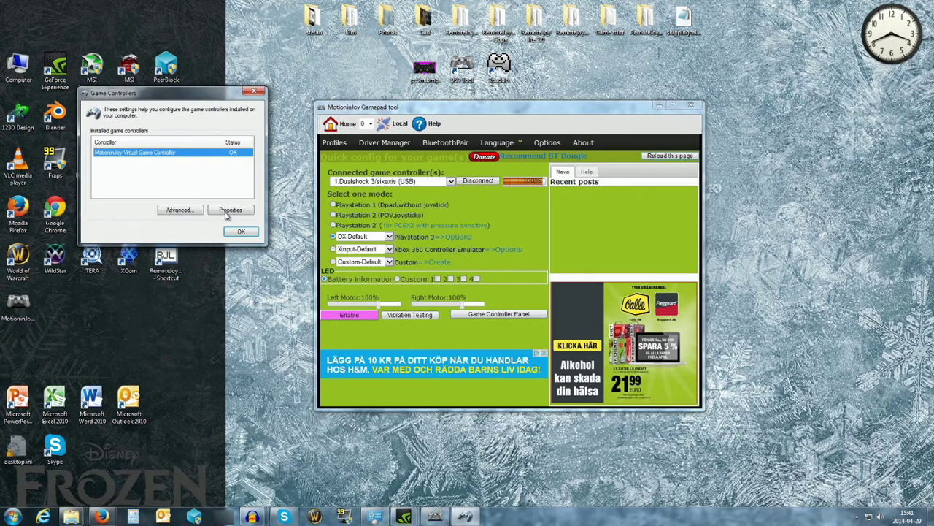
left_click(229, 212)
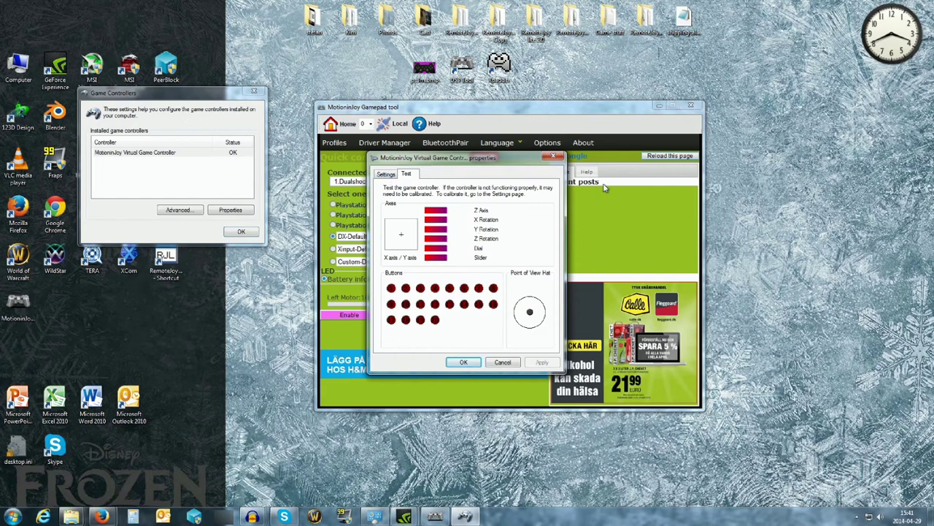
left_click_drag(528, 163, 544, 190)
left_click(571, 182)
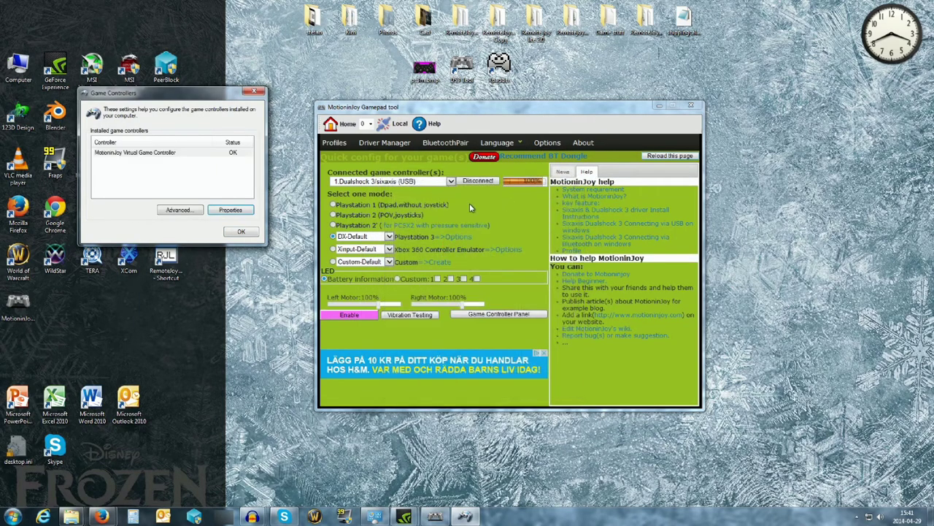
left_click(252, 231)
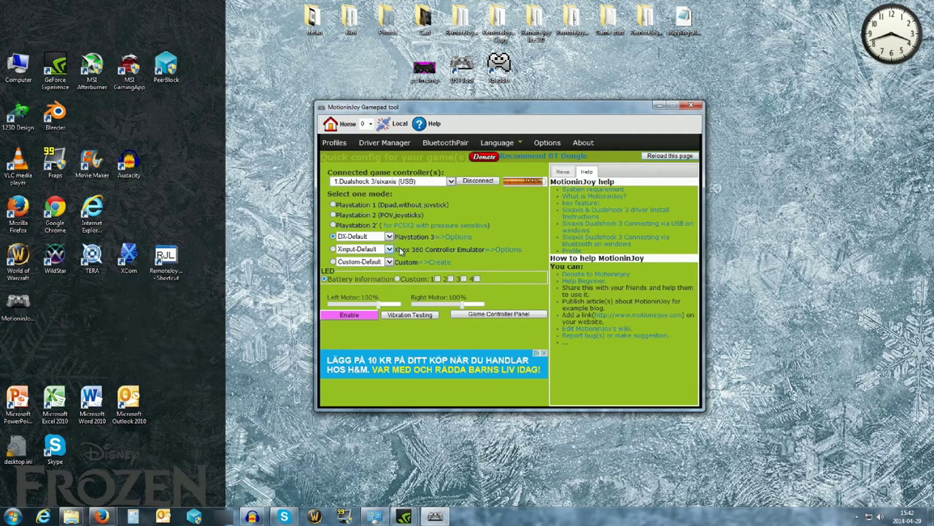
Review the button and axis assignments in the Playstation 3 DX-Default options, and return to the profiles page without saving
left_click(456, 237)
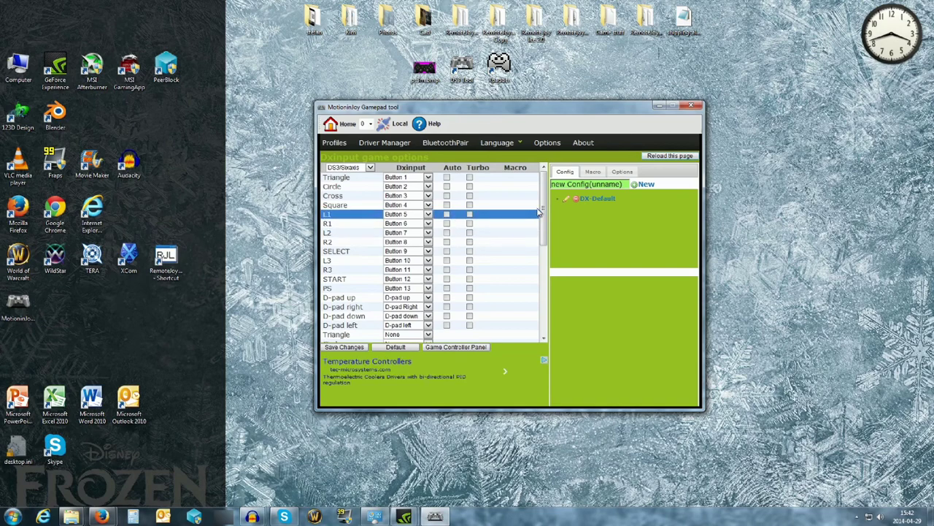
scroll(430, 252, "down", 3)
left_click(334, 140)
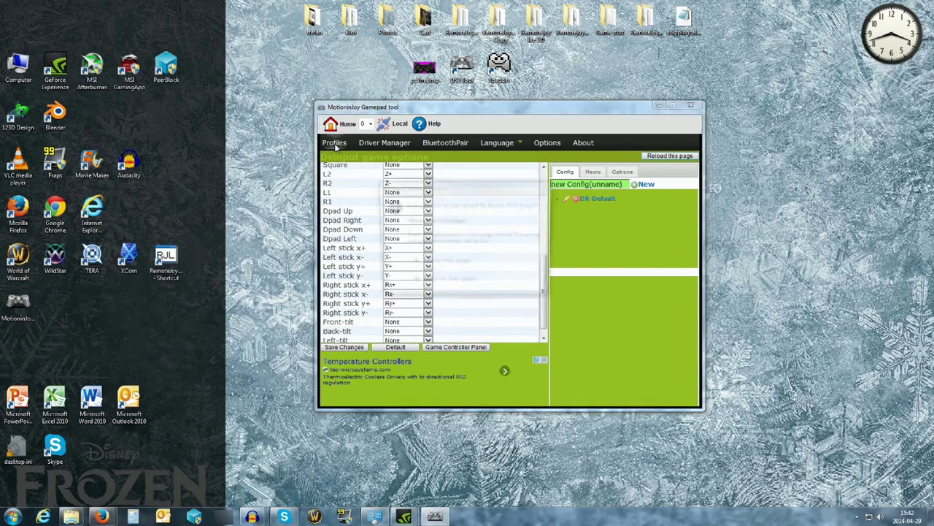
left_click(449, 265)
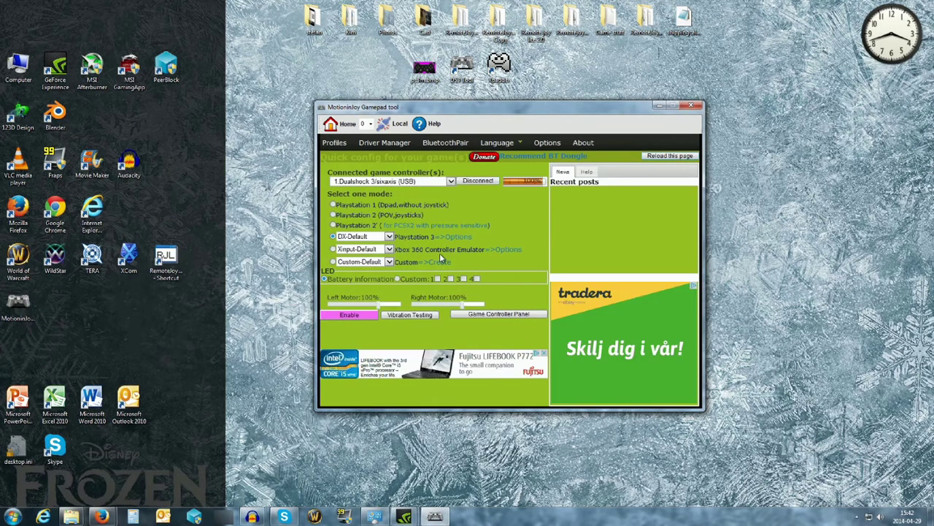
left_click(334, 237)
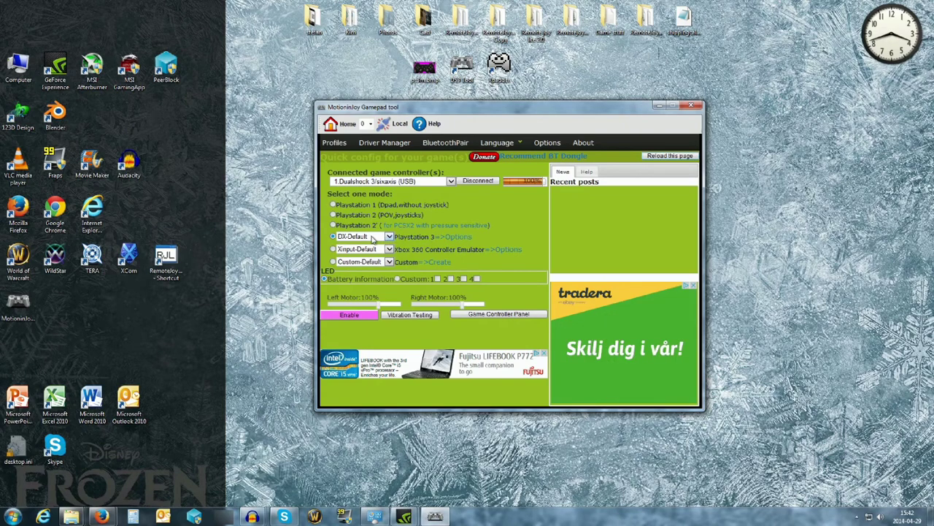
left_click(448, 237)
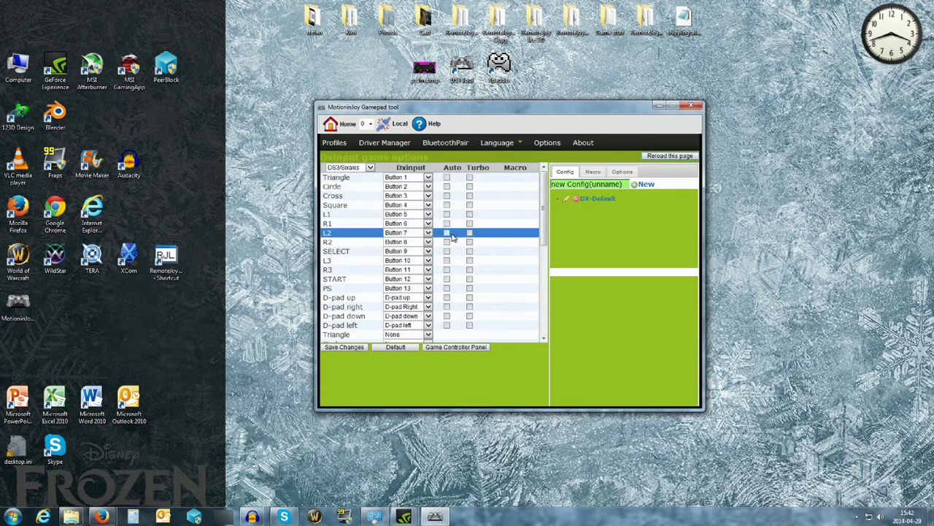
left_click_drag(543, 203, 545, 295)
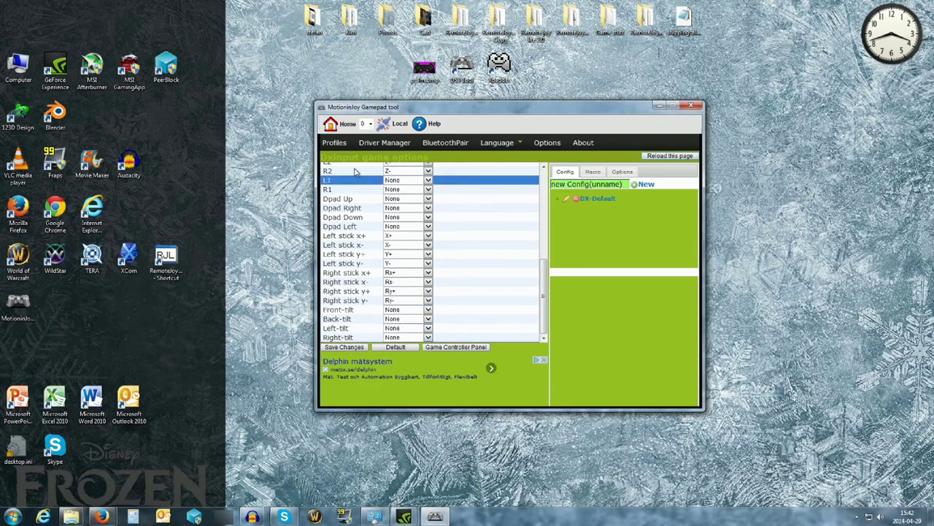
left_click(336, 143)
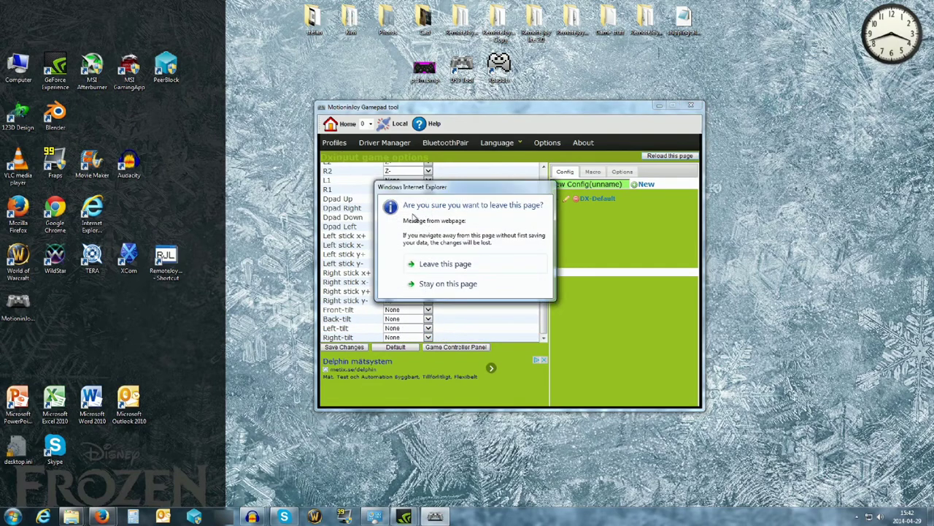
left_click(465, 265)
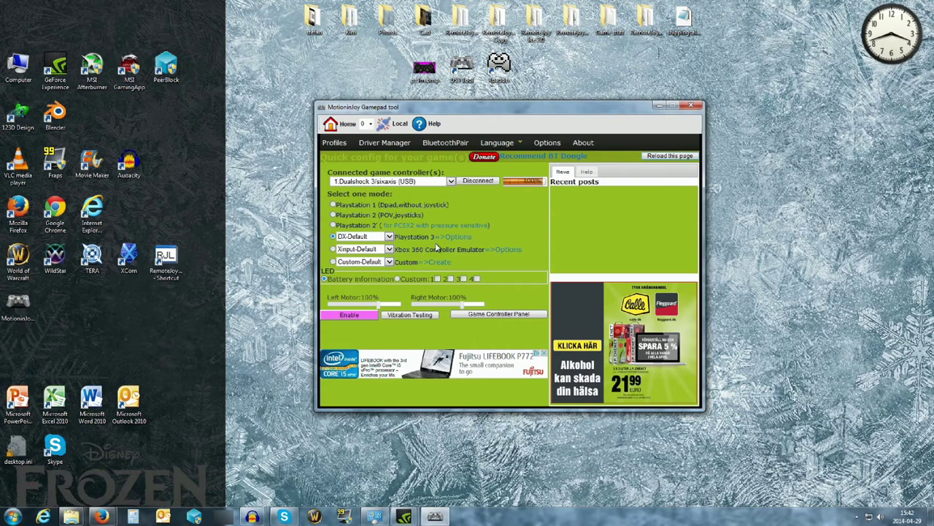
Minimize the MotioninJoy tool, launch Xpadder from the desktop and bring its window near the middle of the screen
left_click_drag(516, 107, 394, 122)
left_click(535, 121)
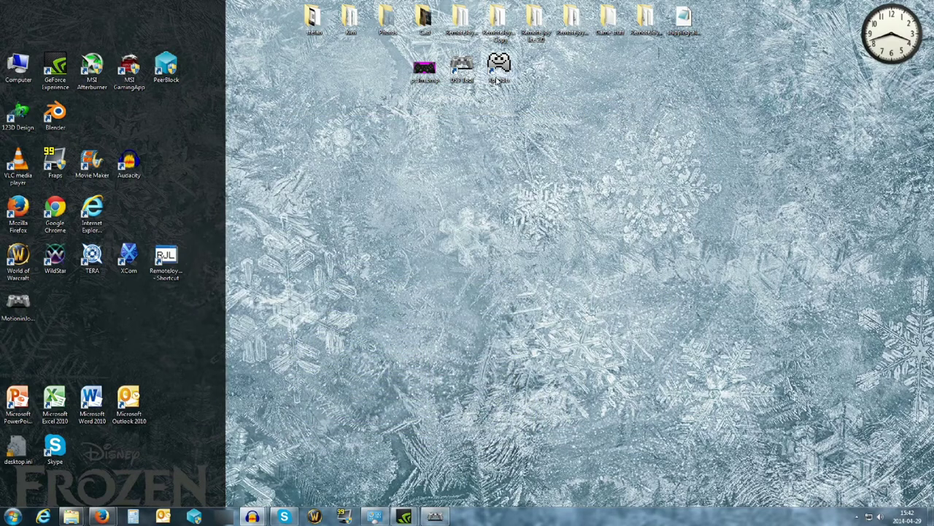
left_click(497, 81)
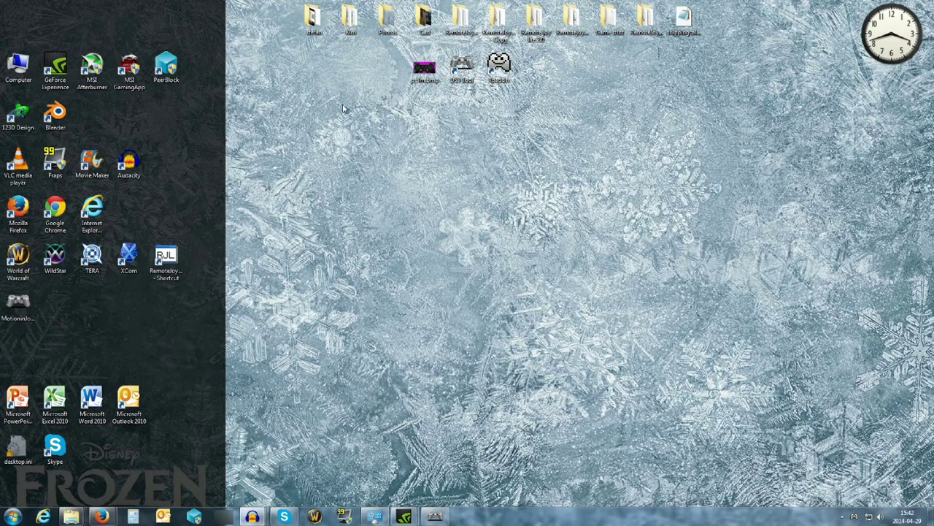
double_click(497, 69)
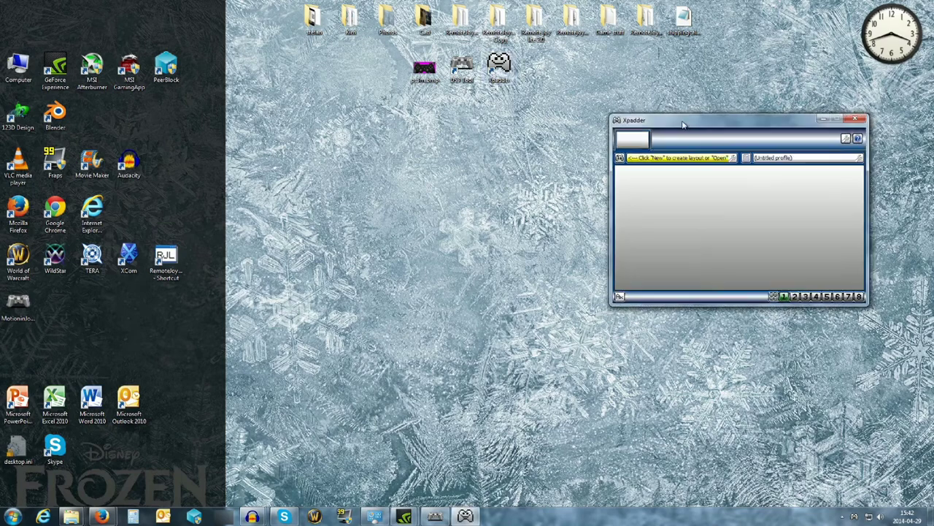
left_click_drag(679, 119, 474, 171)
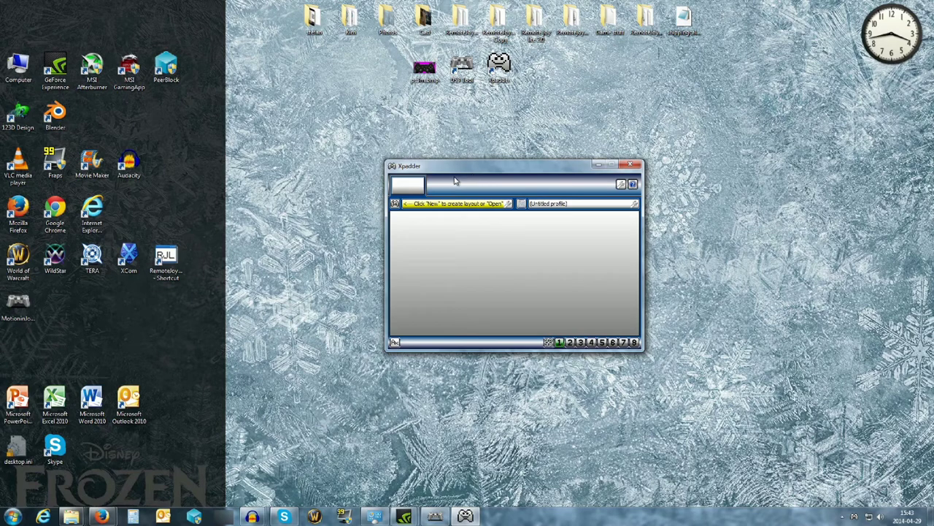
Create a new controller layout in Xpadder and load ps3m.bmp from the desktop as its image
left_click(451, 205)
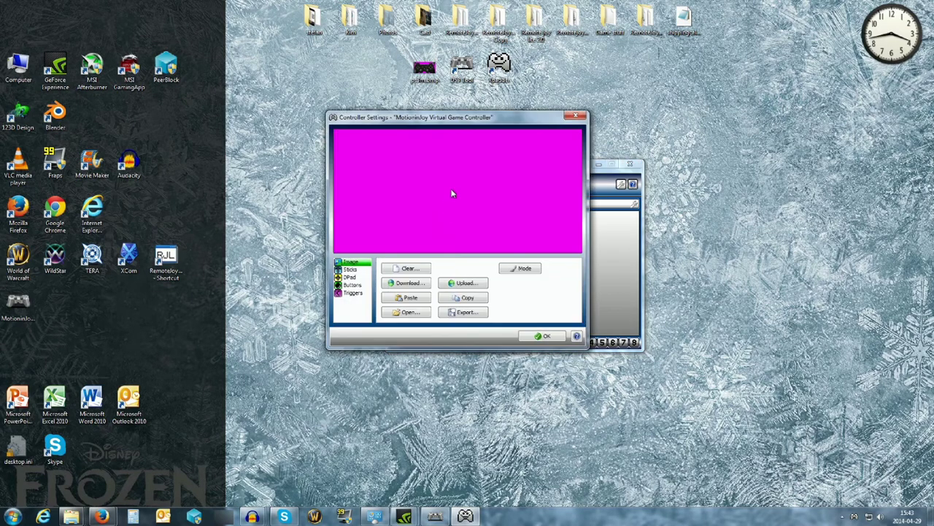
left_click_drag(450, 121, 564, 113)
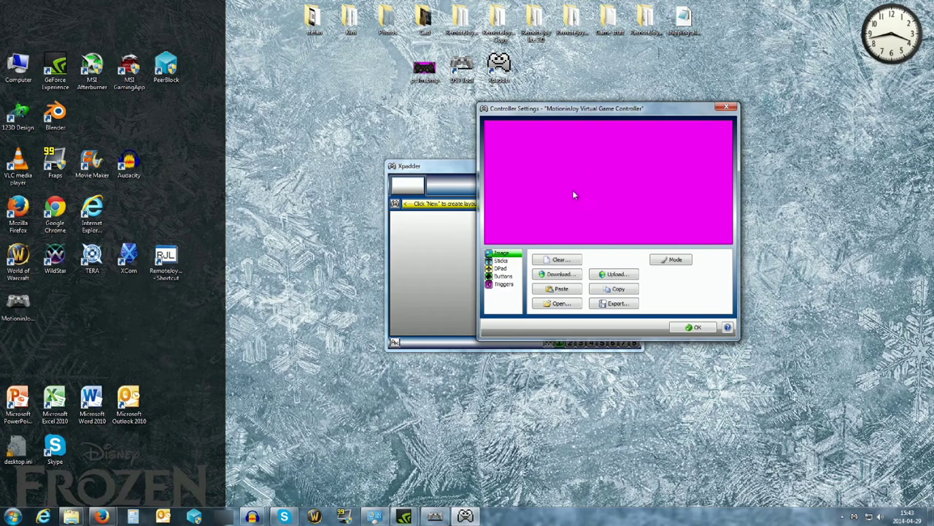
left_click(558, 303)
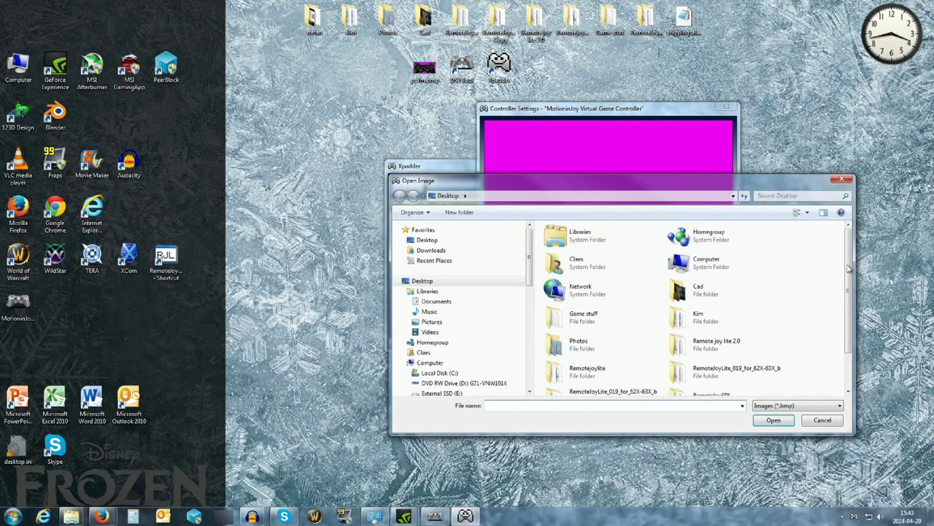
scroll(849, 270, "down", 2)
left_click(699, 385)
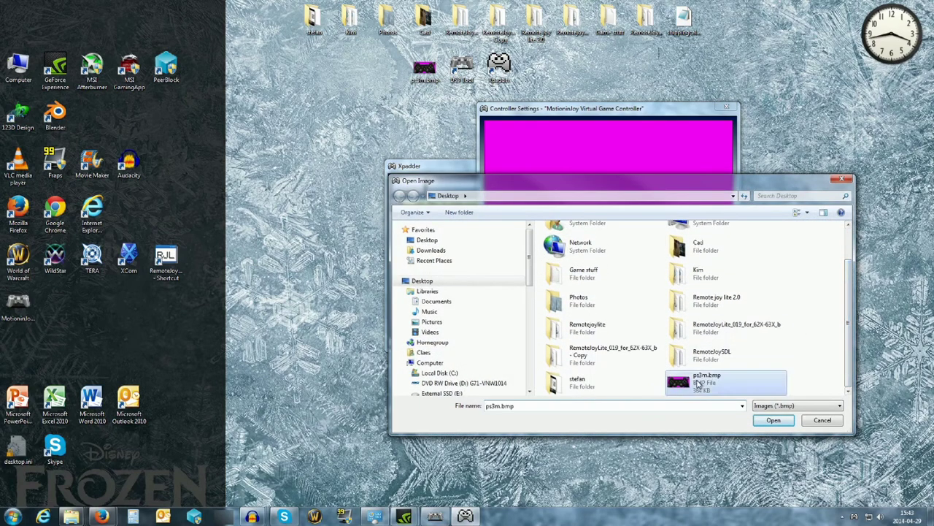
double_click(699, 384)
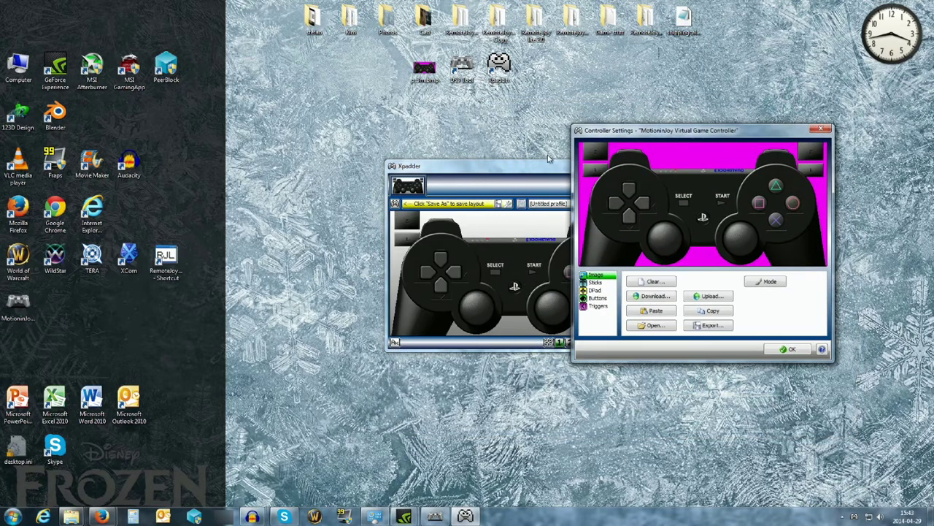
Arrange the Controller Settings and main Xpadder windows side by side so both are fully visible
left_click_drag(528, 168, 434, 133)
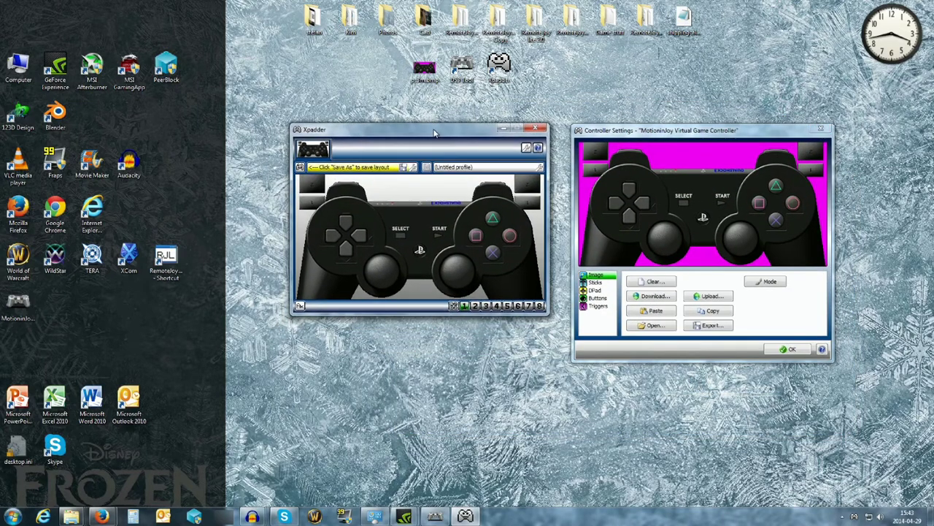
left_click_drag(678, 131, 656, 150)
left_click_drag(422, 158, 455, 145)
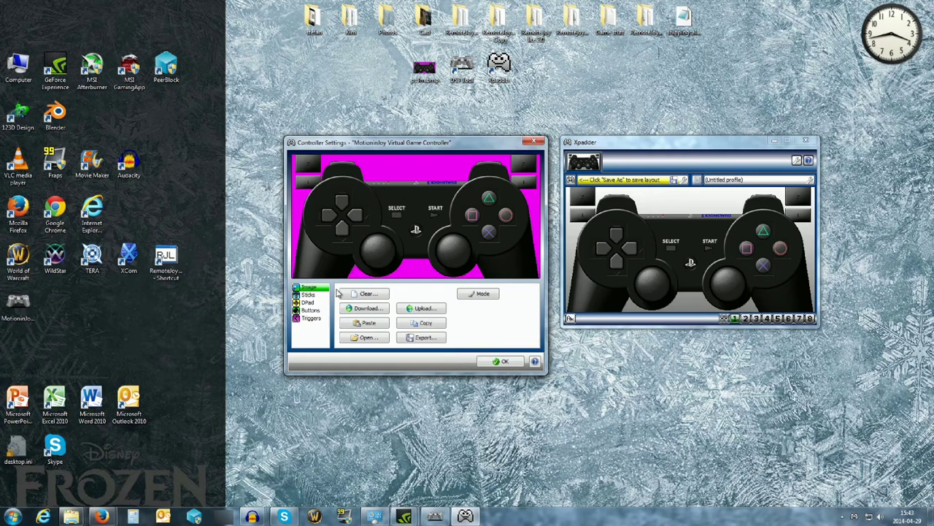
Add the Cross button and Button 7 (L2) at their positions on the controller image, and delete the stray Button 8
left_click(311, 310)
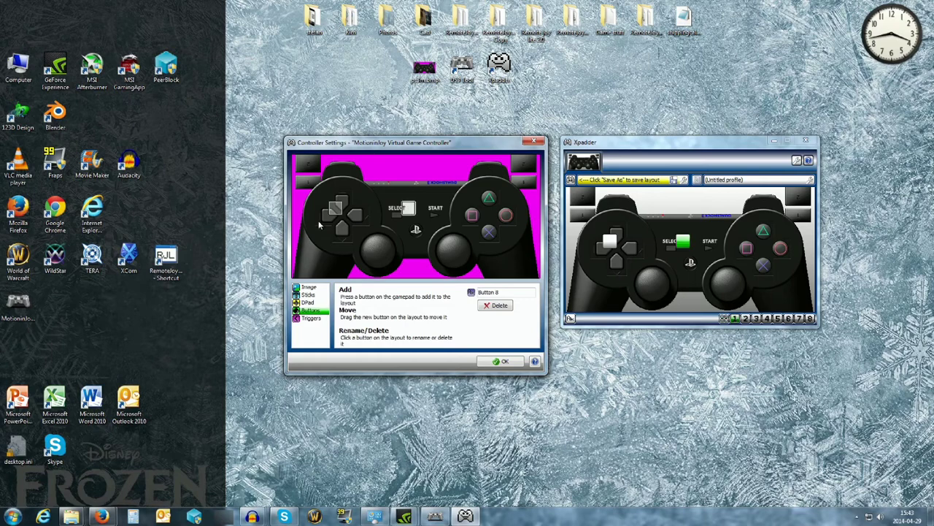
left_click_drag(494, 237, 490, 235)
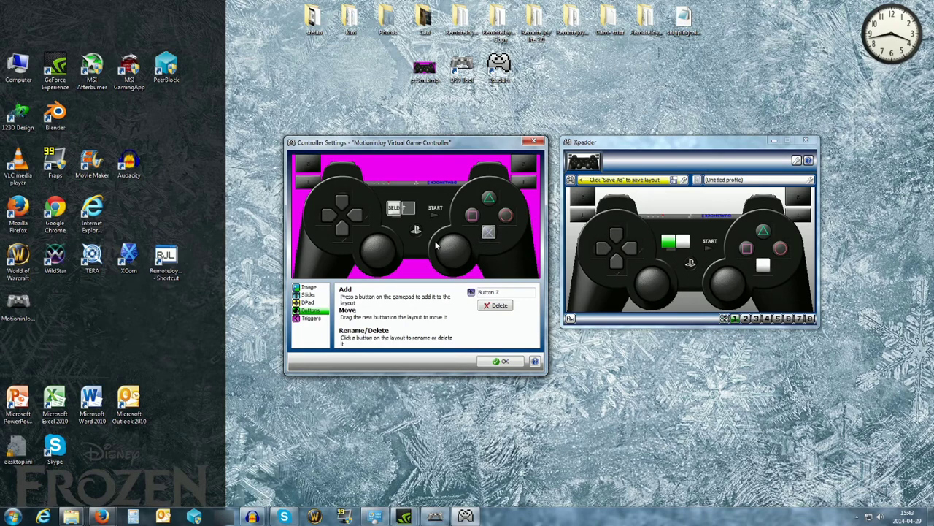
left_click_drag(326, 172, 314, 169)
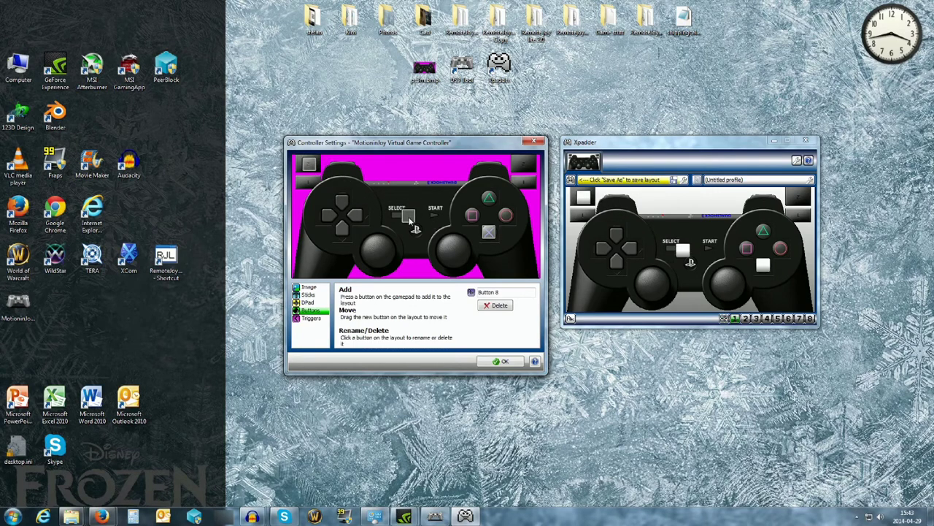
left_click(499, 305)
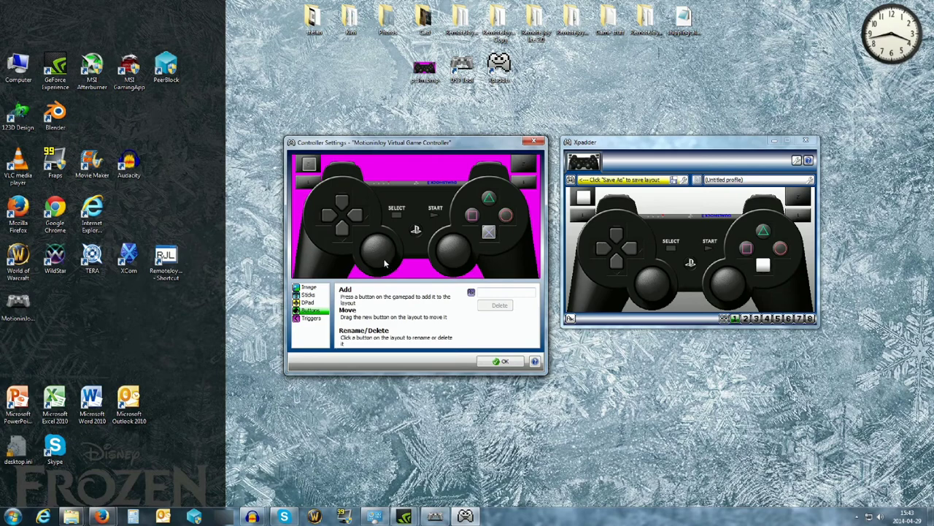
Add both stick-press buttons and the Triangle, Circle, Square, Select, PS and Start buttons at their positions on the controller image
left_click_drag(438, 212, 380, 253)
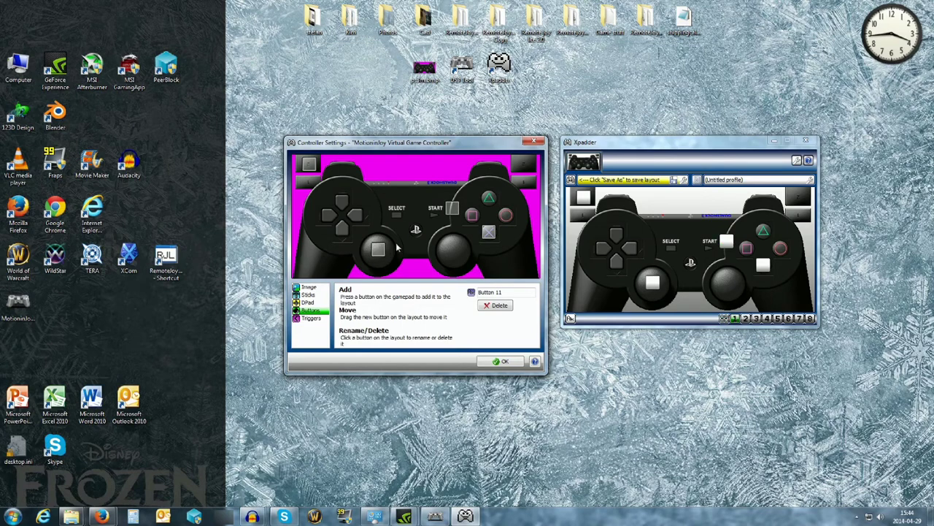
left_click_drag(454, 211, 452, 253)
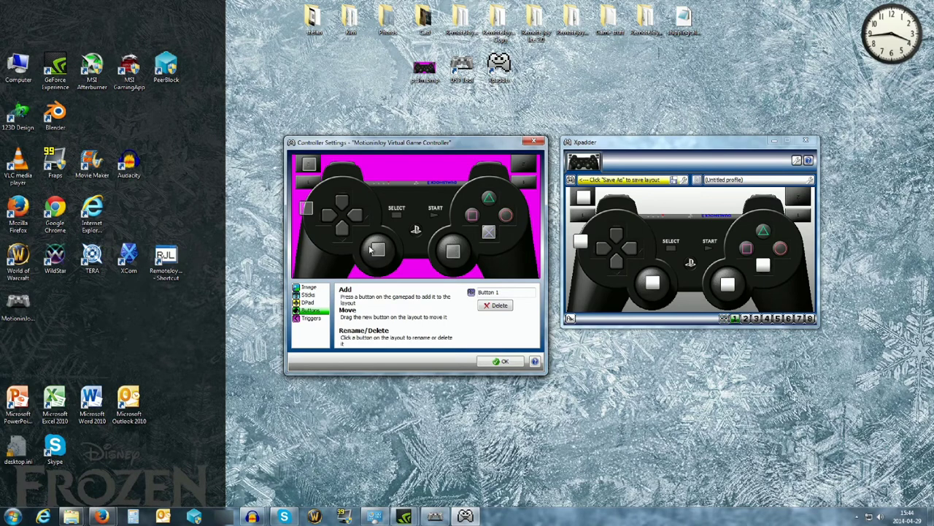
left_click_drag(308, 209, 492, 202)
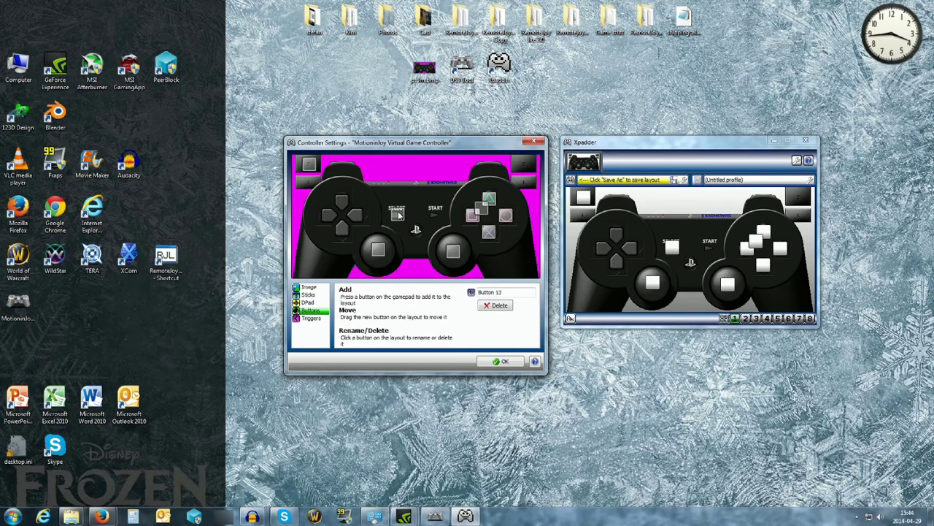
left_click_drag(482, 205, 416, 230)
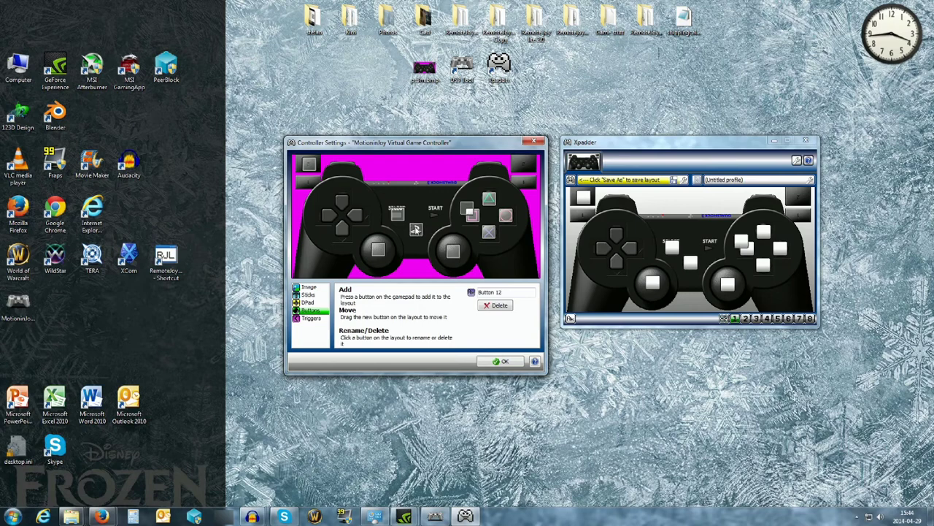
left_click_drag(472, 215, 434, 214)
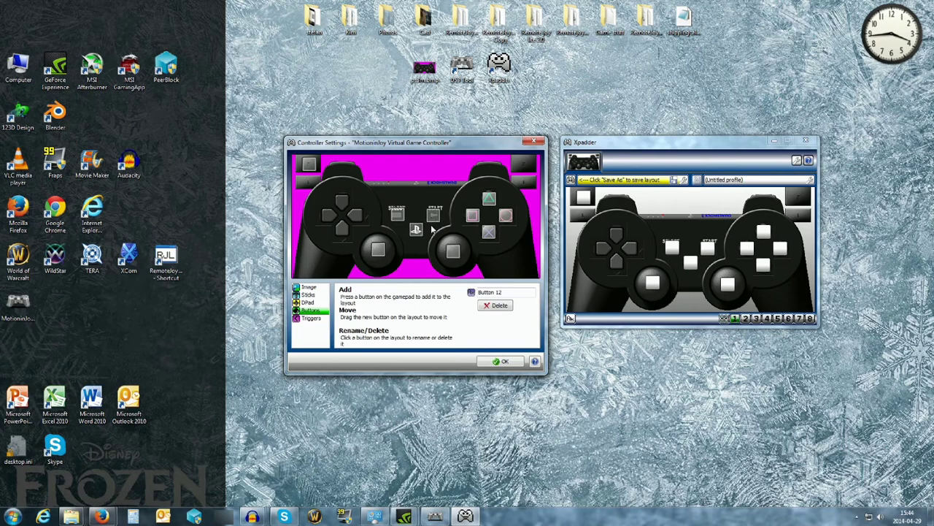
Add the L1, R1 and R2 buttons in their shoulder boxes on the controller image
left_click_drag(365, 211, 306, 186)
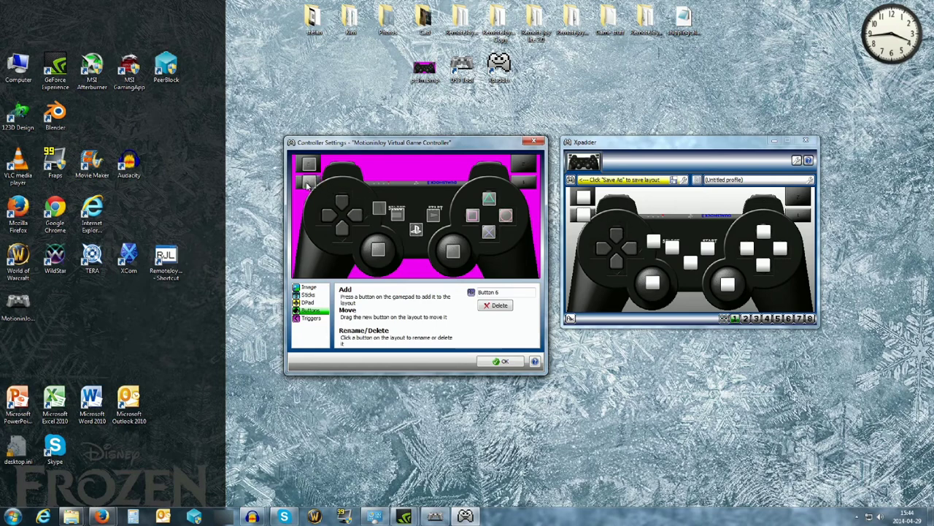
left_click_drag(379, 210, 523, 184)
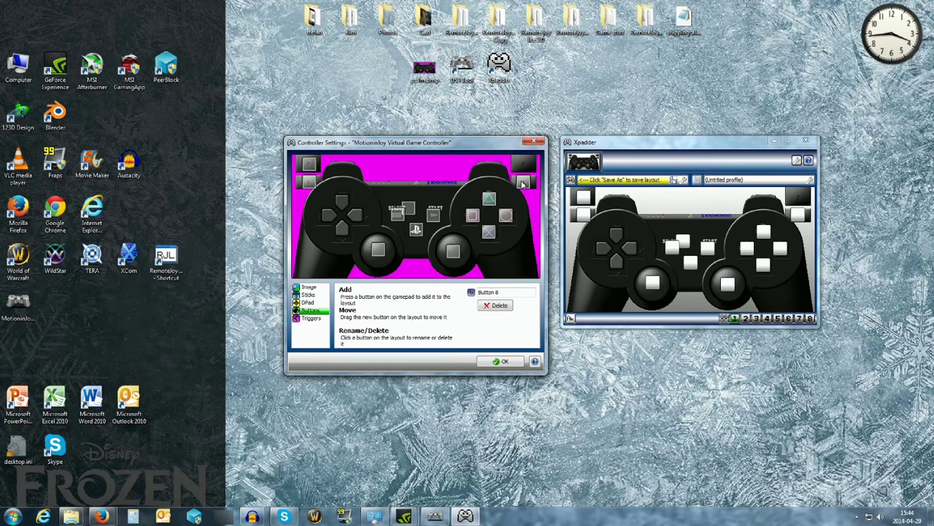
left_click_drag(412, 210, 529, 165)
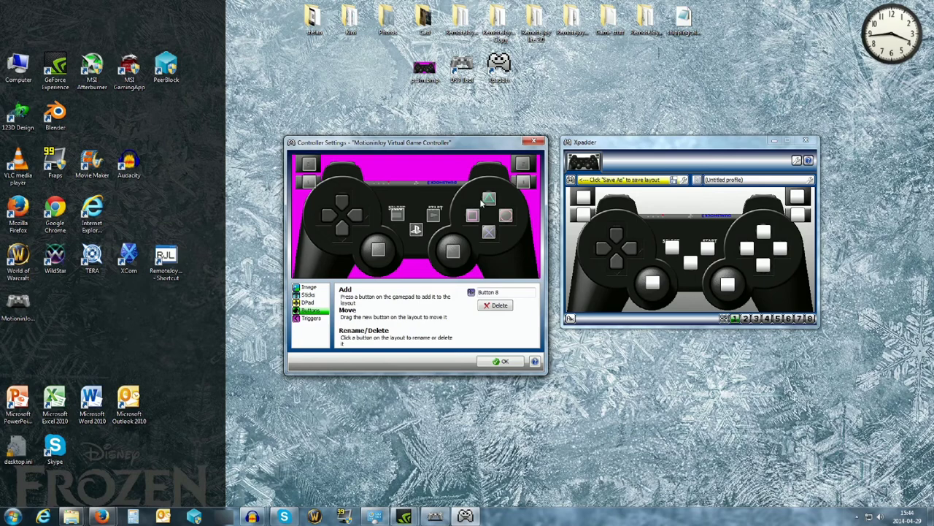
Enable the DPad with its four directions detected as POV, and place it over the D-pad on the controller image
left_click(313, 303)
left_click(342, 292)
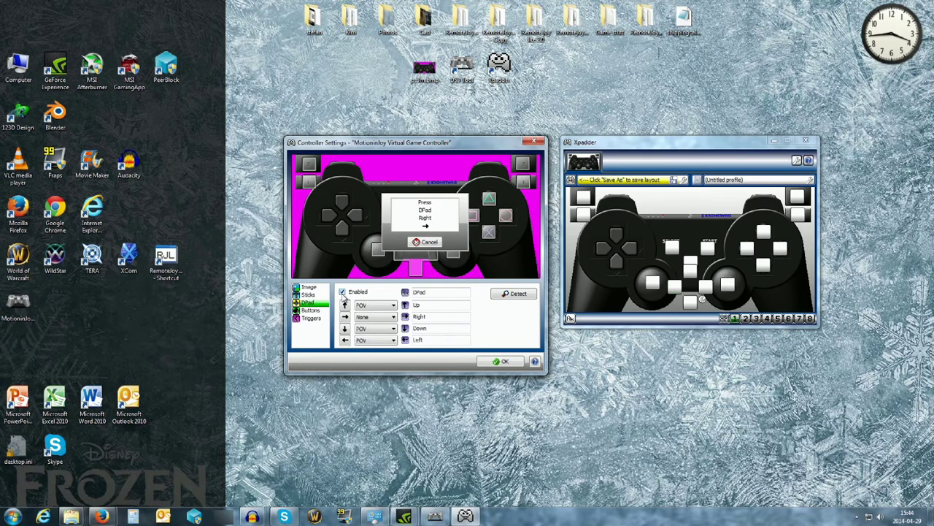
left_click_drag(427, 258, 349, 219)
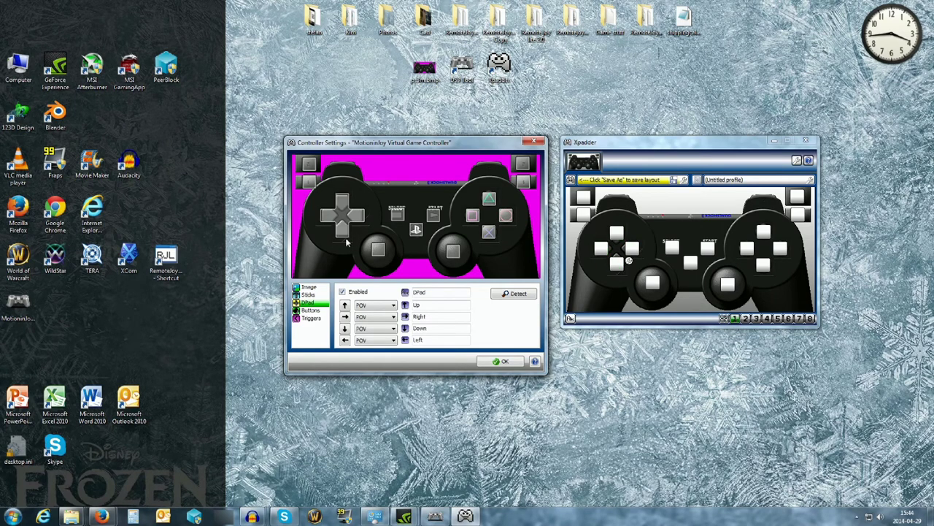
Enable Stick 1 with Axis X and Axis Y, and place it over the left analog stick on the controller image
left_click(313, 296)
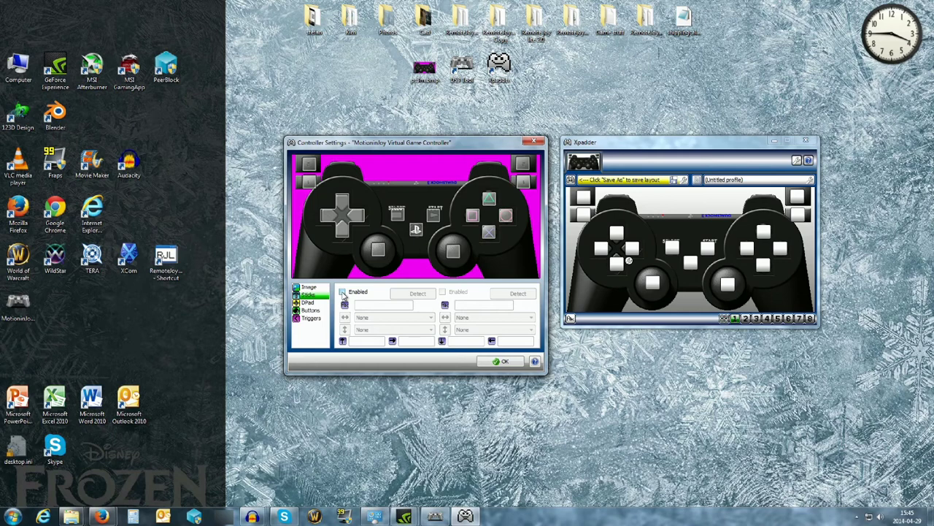
left_click(343, 292)
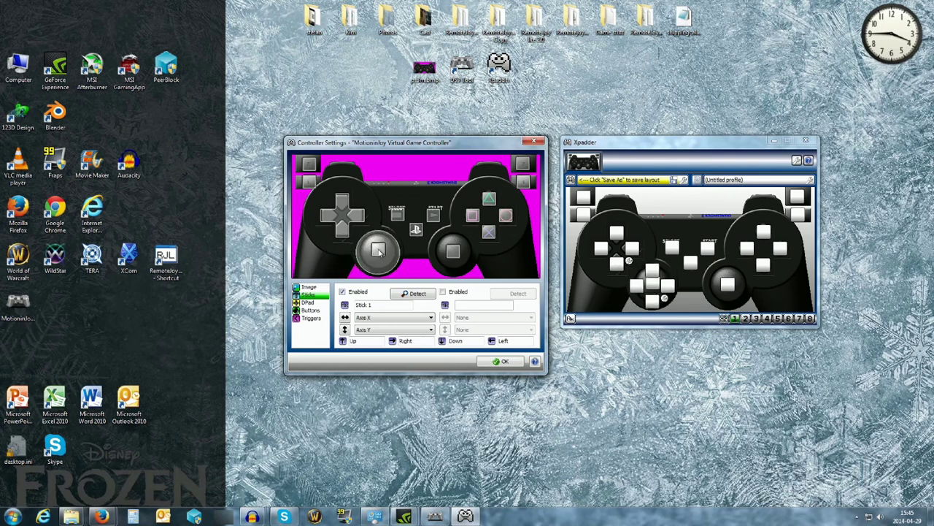
Enable Stick 2 with Axis RX and Axis RY over the right analog stick, and accept the controller settings
left_click(449, 291)
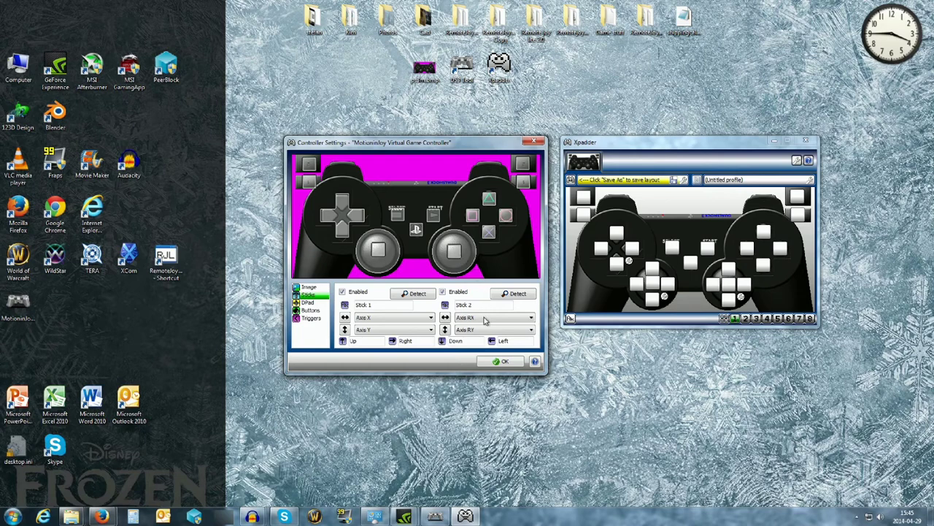
left_click(499, 361)
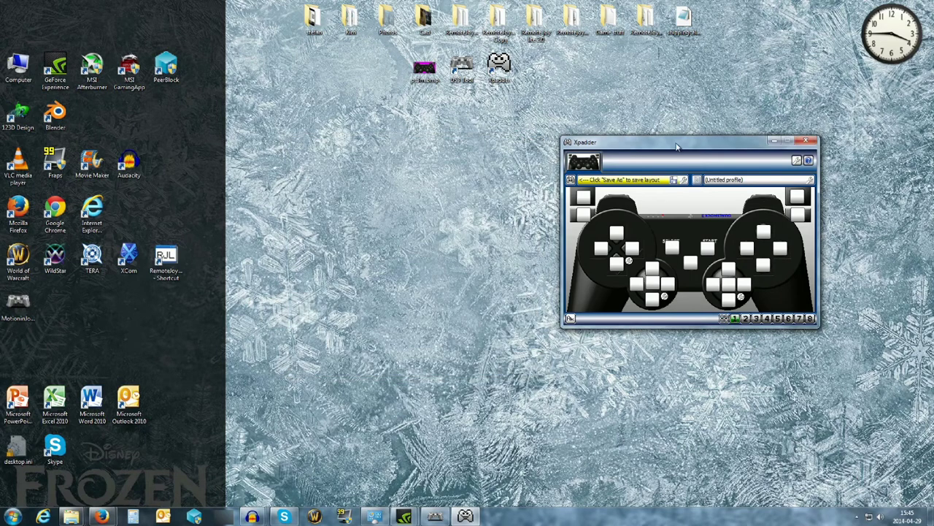
Assign Left Shift to L1, Left Ctrl to L2, Alt to R2 and the right mouse button to R1
left_click_drag(678, 147, 449, 155)
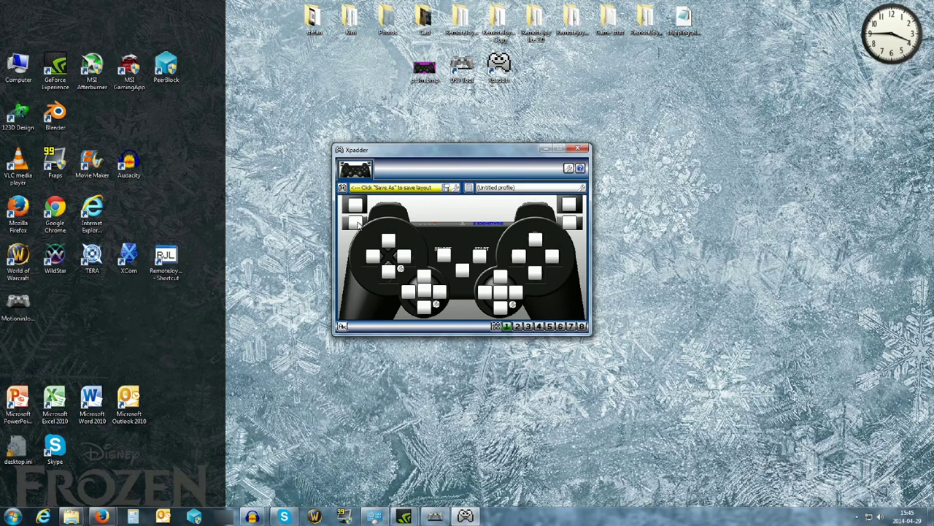
left_click(356, 224)
left_click(344, 398)
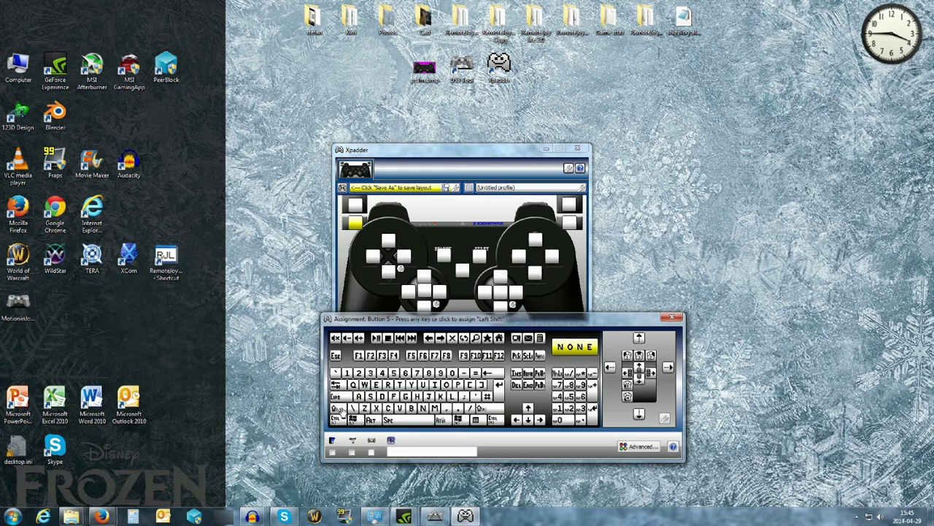
left_click(356, 207)
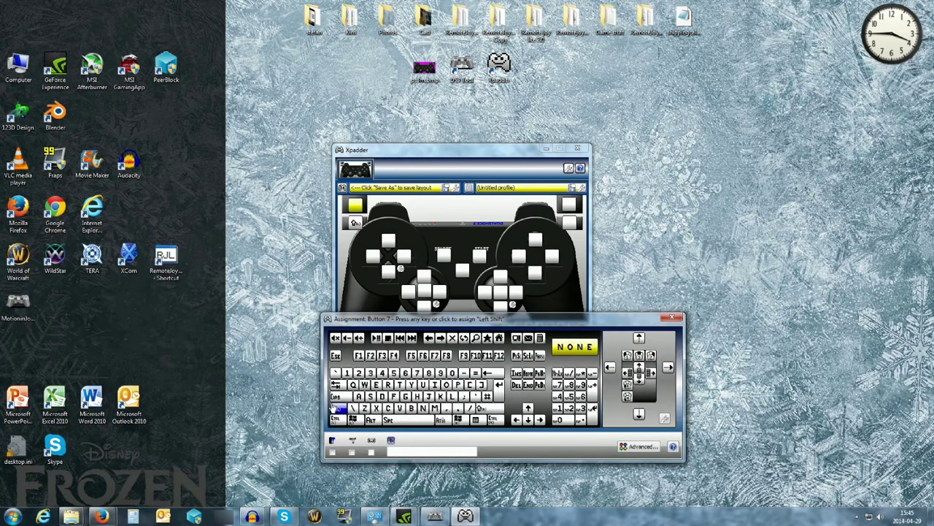
left_click(337, 420)
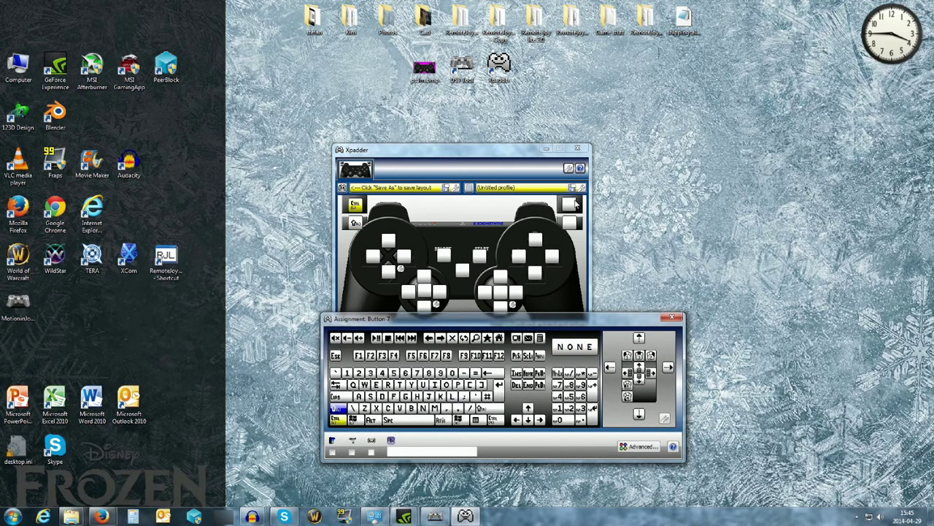
left_click(569, 205)
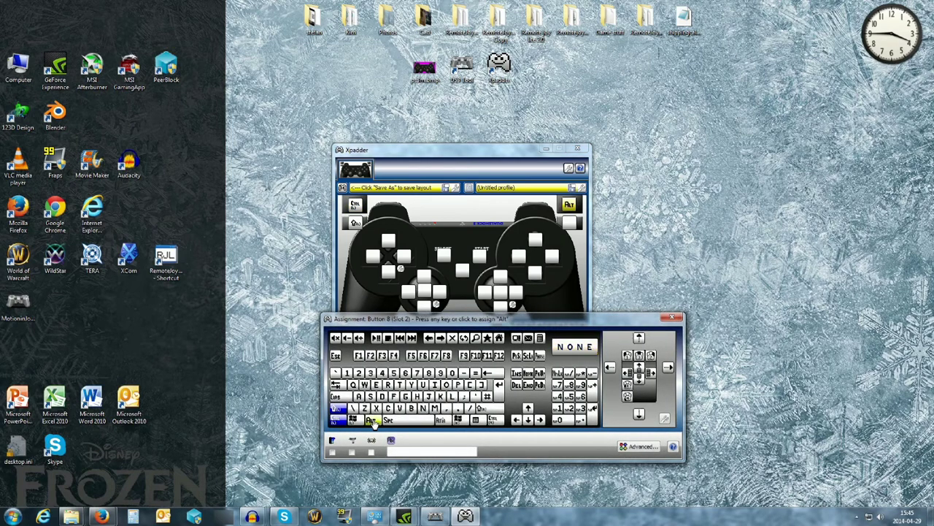
left_click(372, 420)
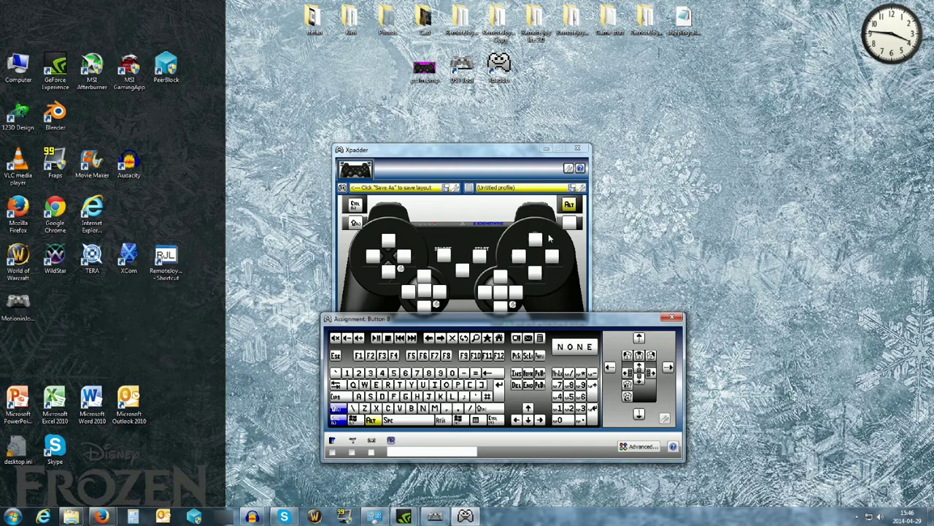
left_click_drag(496, 151, 509, 120)
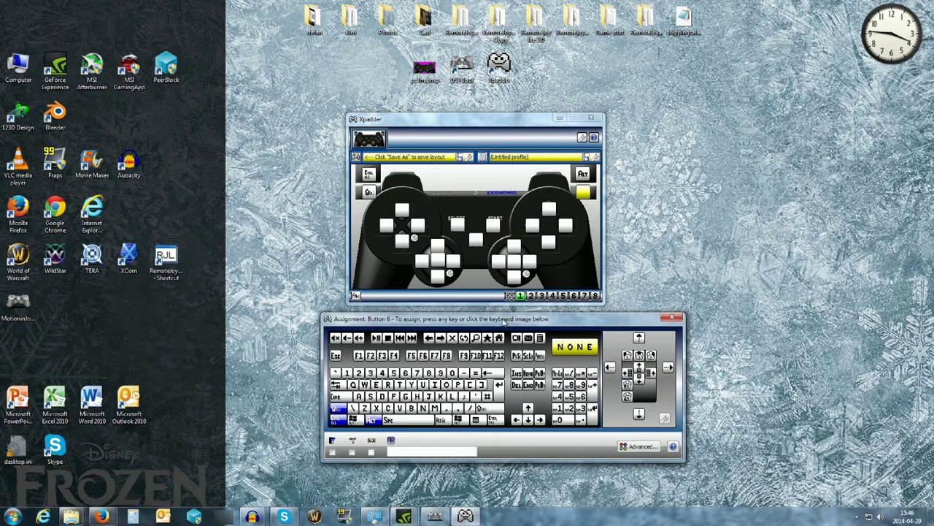
left_click_drag(504, 321, 488, 323)
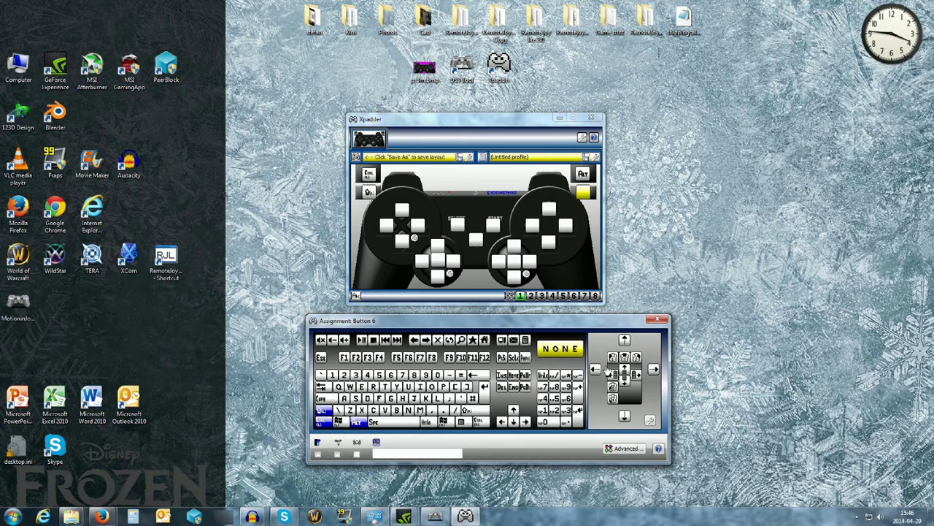
left_click(637, 358)
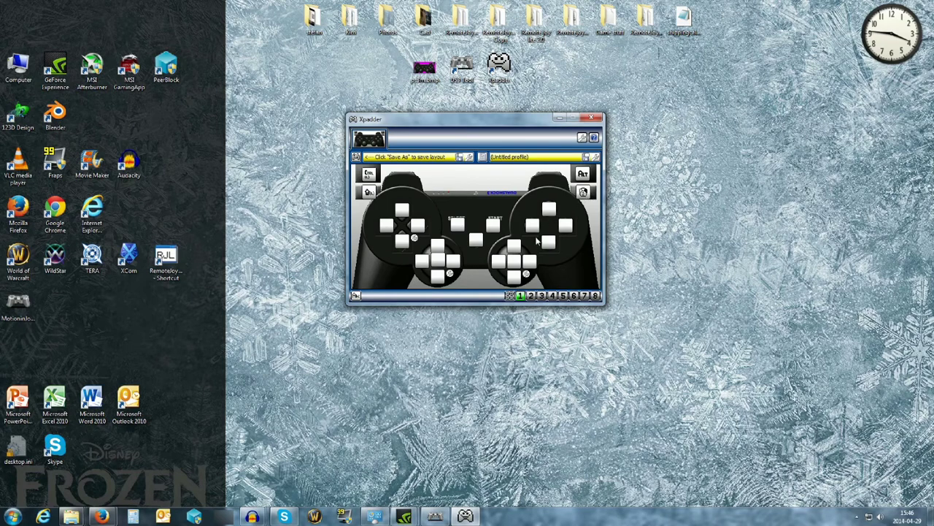
Assign the left mouse button to the right stick press, and mouse movement up, left, right and down to the matching Stick 2 directions
left_click(515, 266)
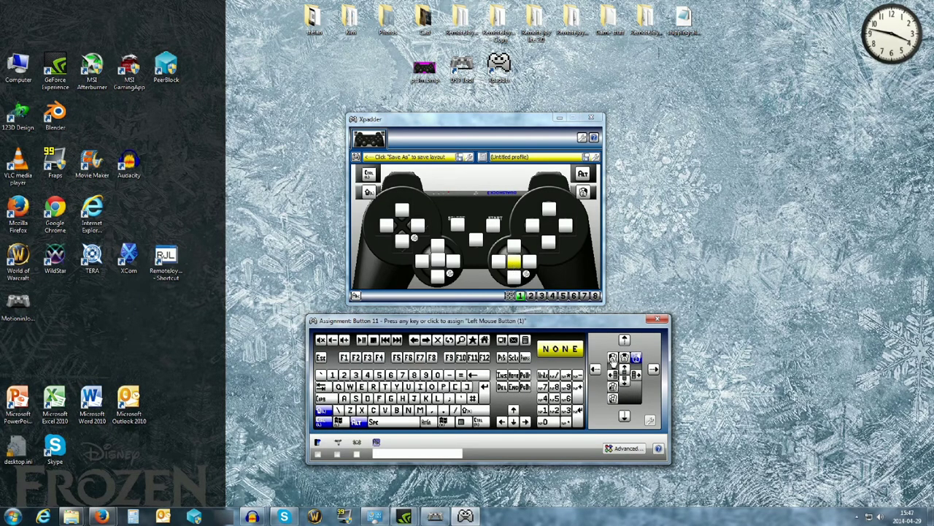
left_click(613, 357)
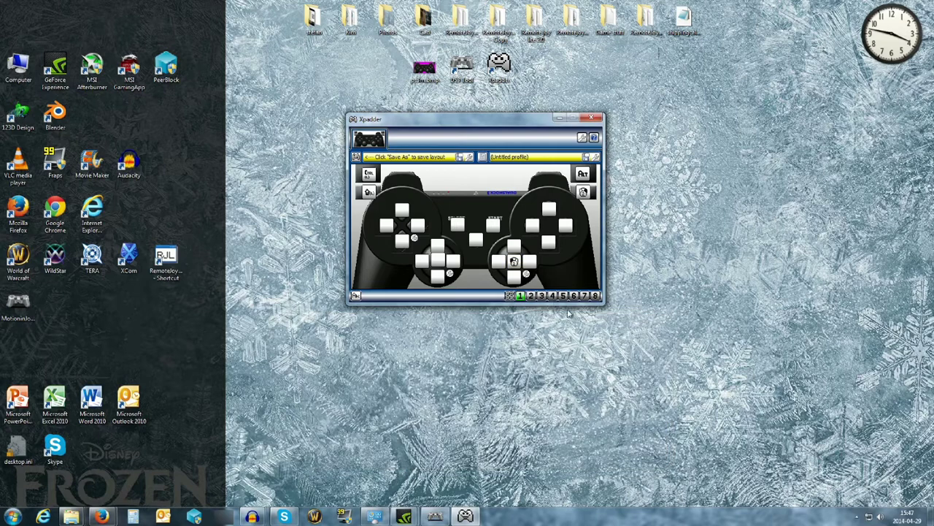
left_click(516, 250)
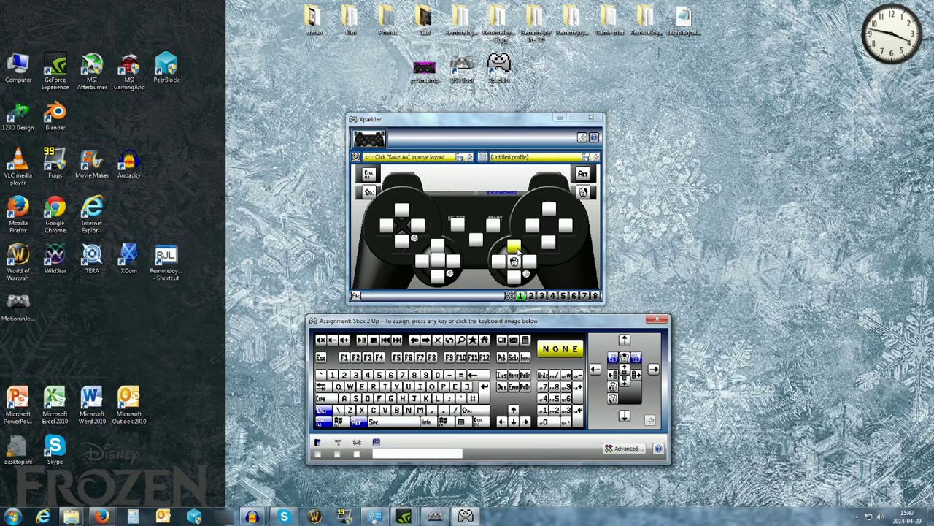
left_click(624, 340)
left_click(499, 262)
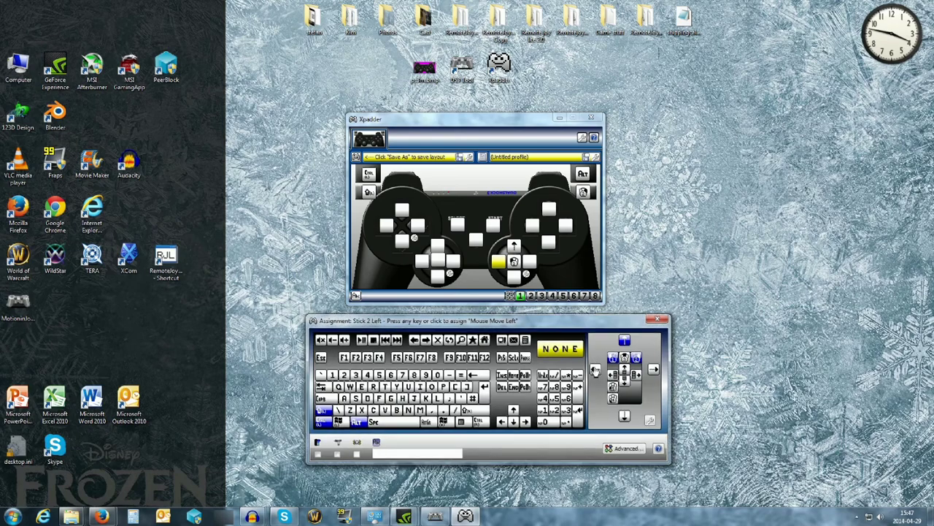
left_click(595, 371)
left_click(530, 261)
left_click(654, 370)
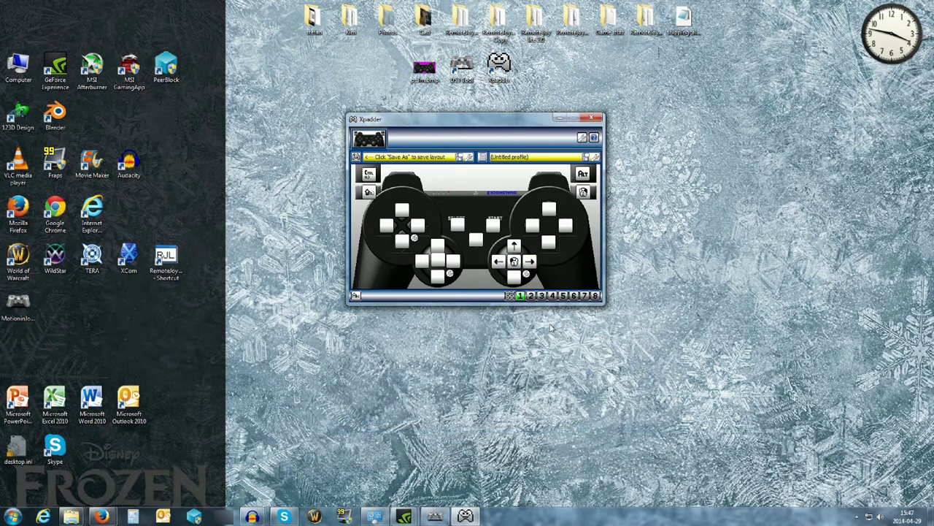
left_click(514, 276)
left_click(617, 413)
Assign the number keys 1, 2, 3 and 4 to the Square, Triangle, Circle and Cross buttons respectively
left_click(533, 226)
left_click(332, 374)
left_click(345, 374)
left_click(356, 375)
left_click(368, 375)
Assign Home to the PS button, End to Start and the # key to Select
left_click(476, 240)
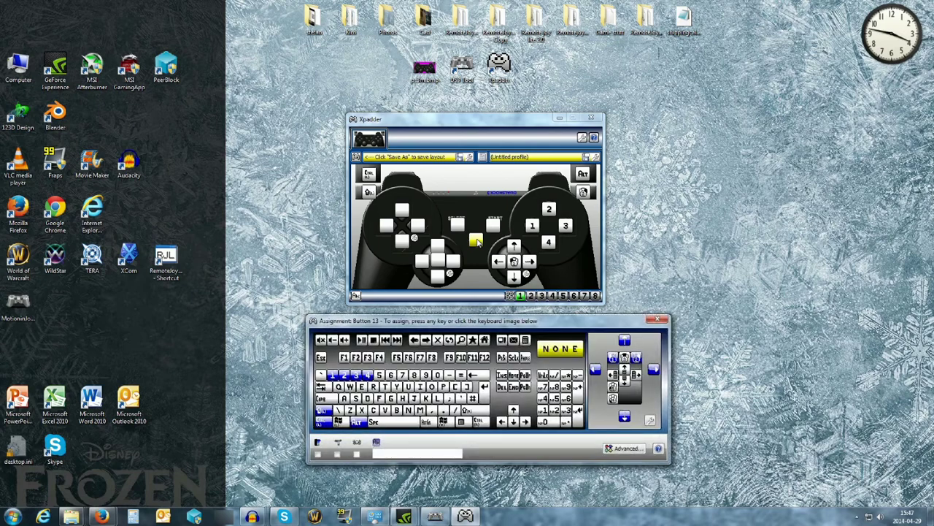
left_click(495, 227)
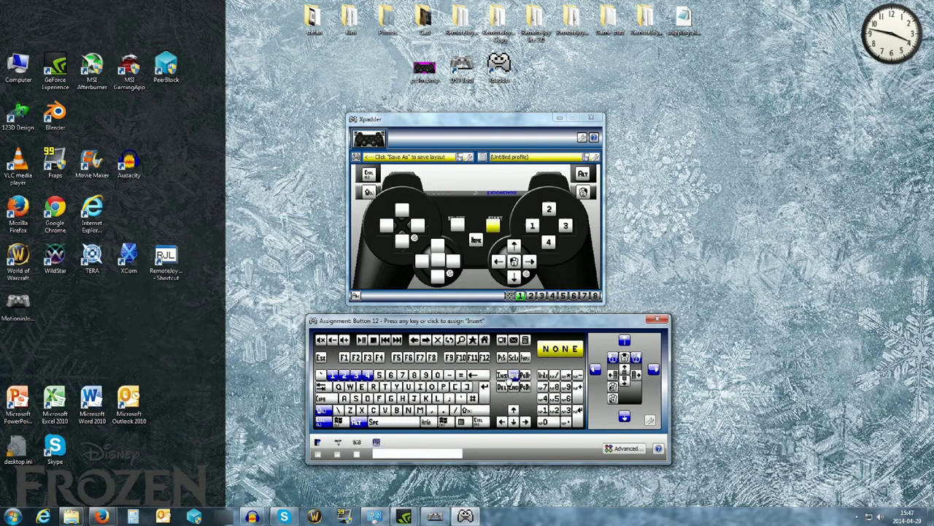
left_click(516, 387)
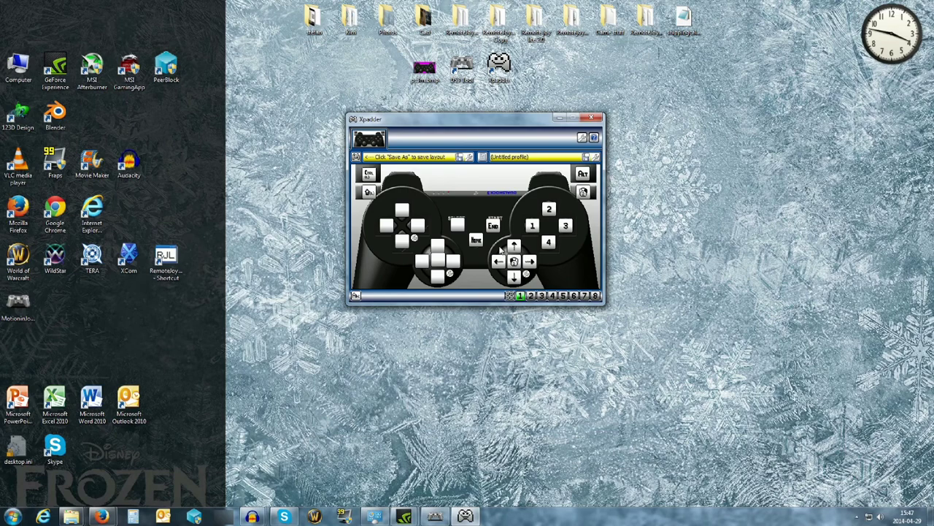
left_click(463, 227)
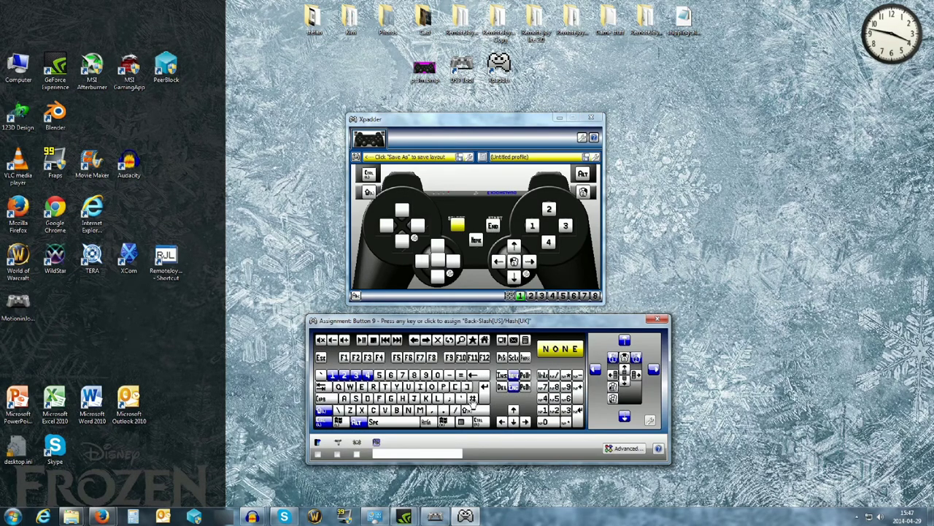
left_click(473, 401)
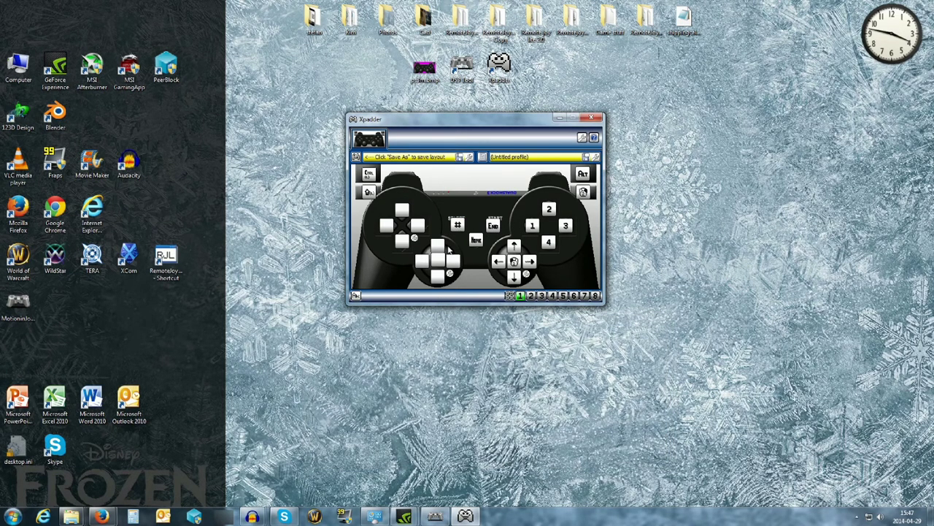
Nudge the left stick-press button (Button 10) on the controller image in the controller settings, and accept the layout
left_click(394, 159)
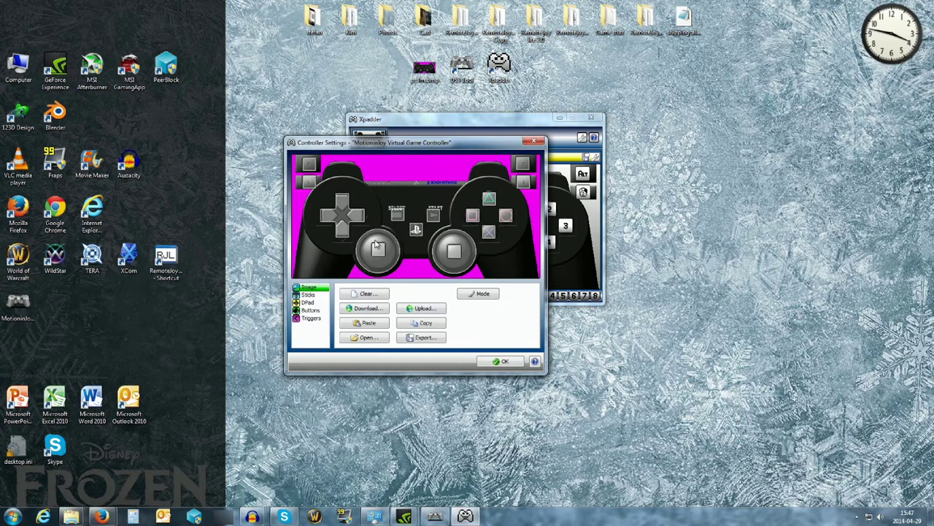
left_click(380, 254)
left_click_drag(380, 254, 379, 254)
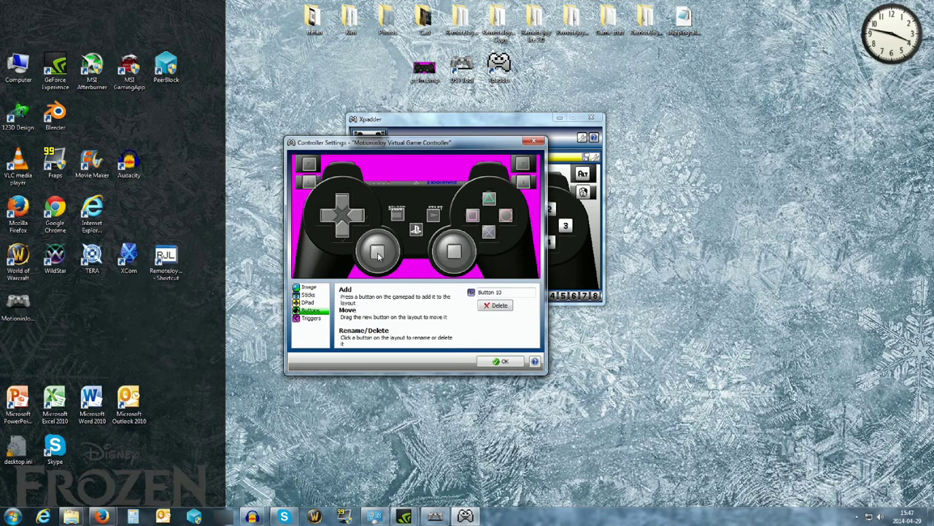
left_click(502, 361)
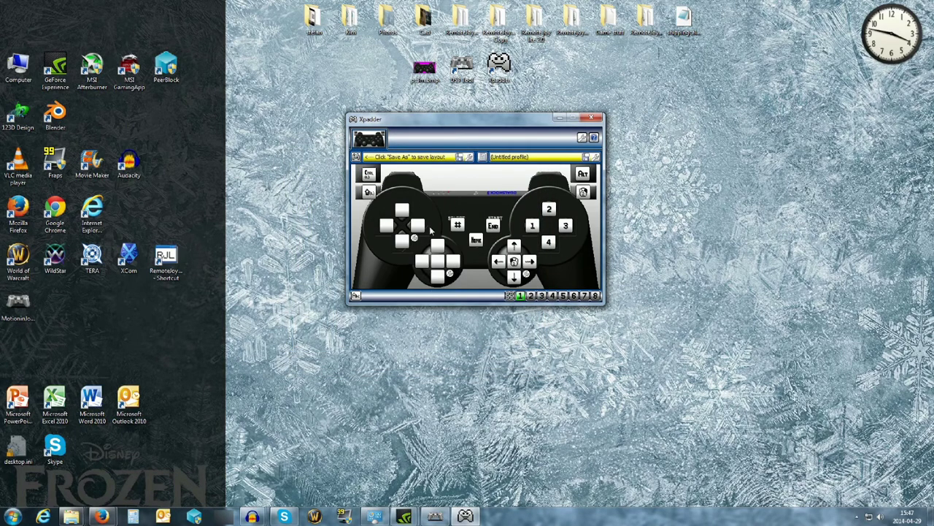
Assign W, A, D and S to Stick 1 up, left, right and down, and Space to the left stick press
left_click(438, 249)
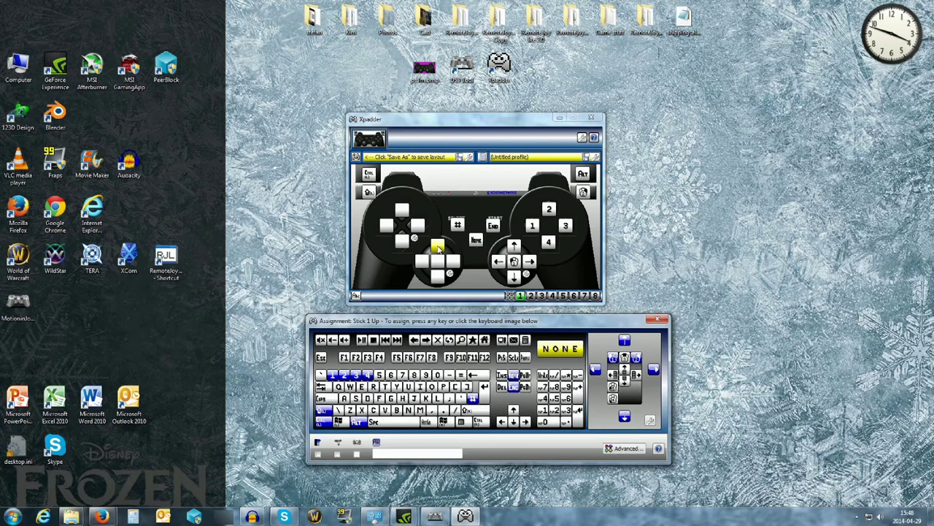
left_click(350, 387)
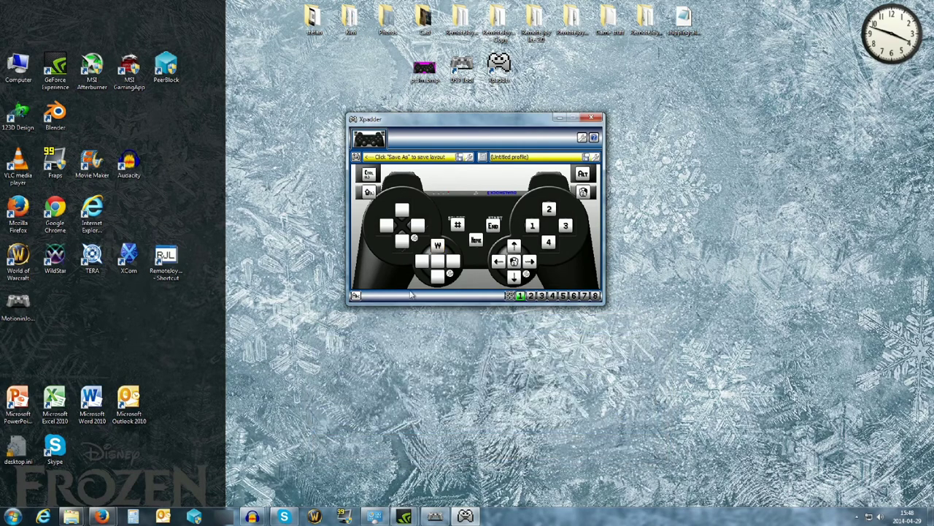
left_click(422, 261)
left_click(348, 398)
left_click(453, 261)
left_click(371, 397)
left_click(438, 276)
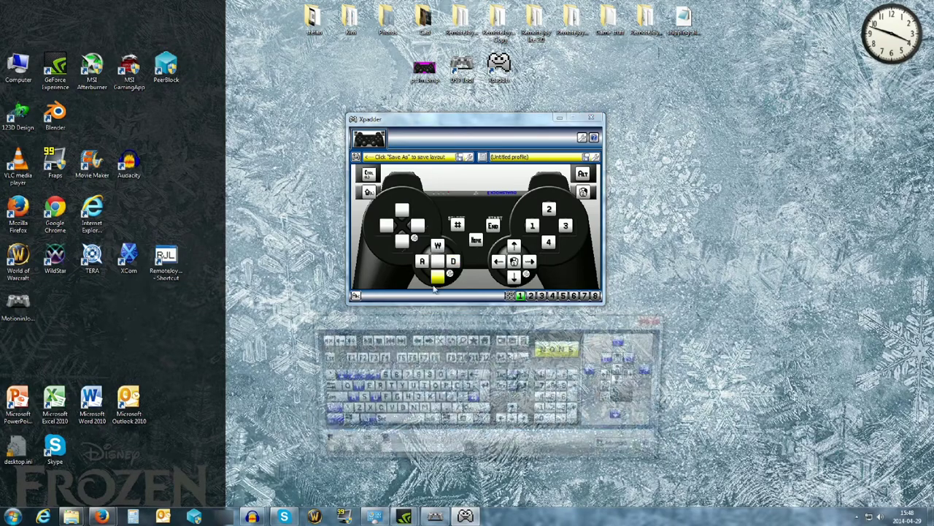
left_click(359, 400)
left_click(438, 268)
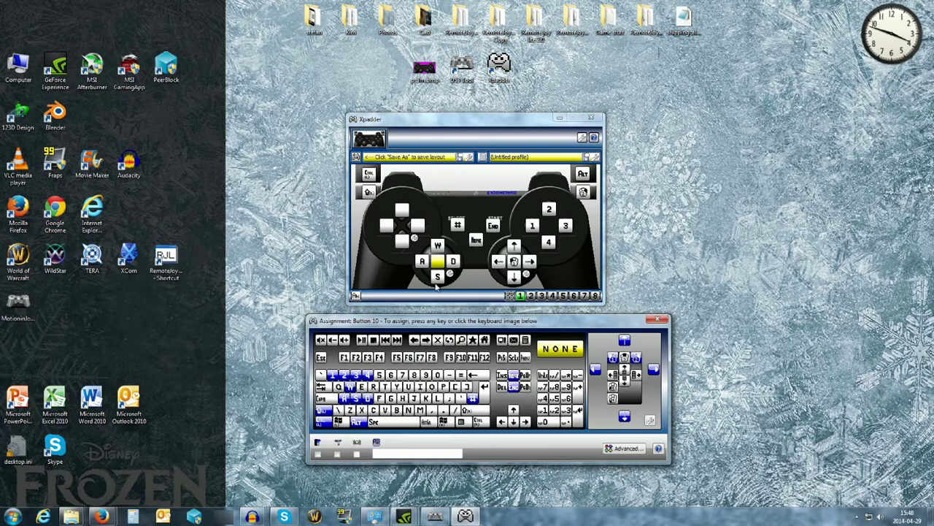
left_click(392, 423)
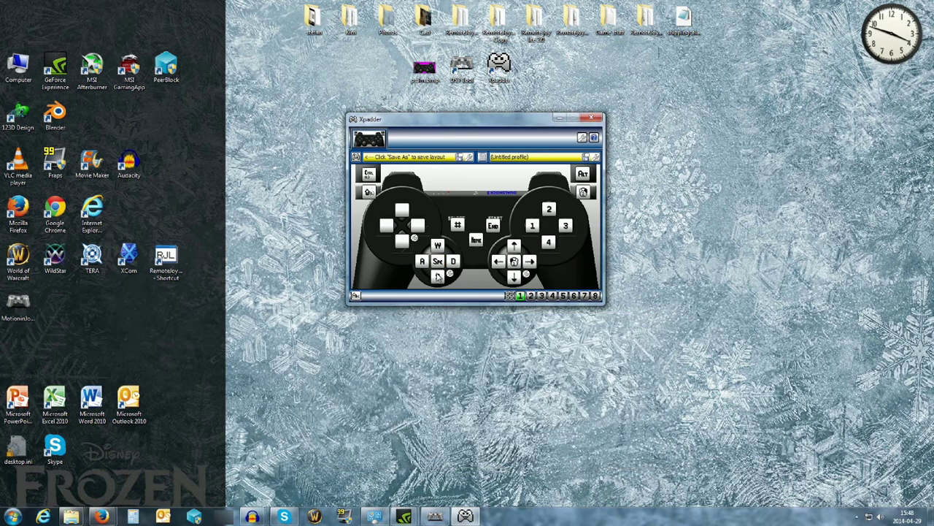
Assign Q, T, E and F to the D-pad's left, up, right and down directions
left_click(387, 229)
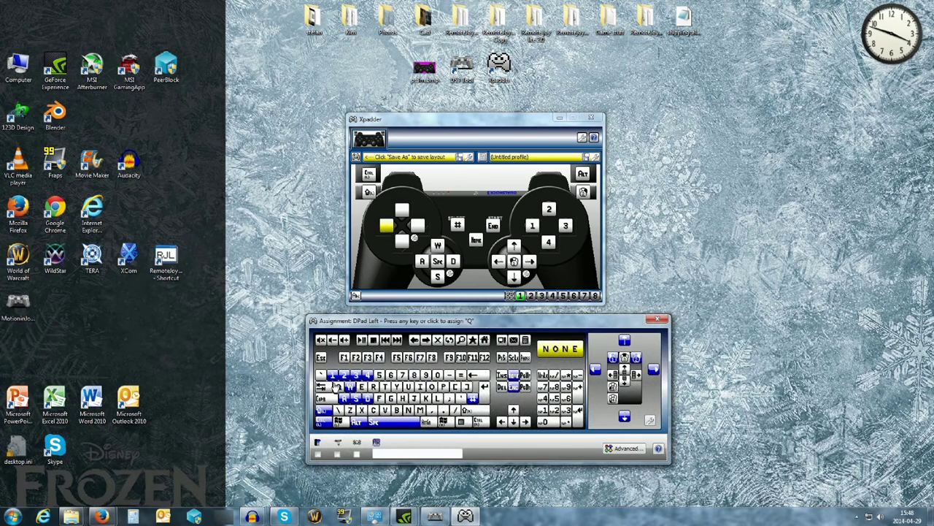
left_click(334, 385)
left_click(403, 216)
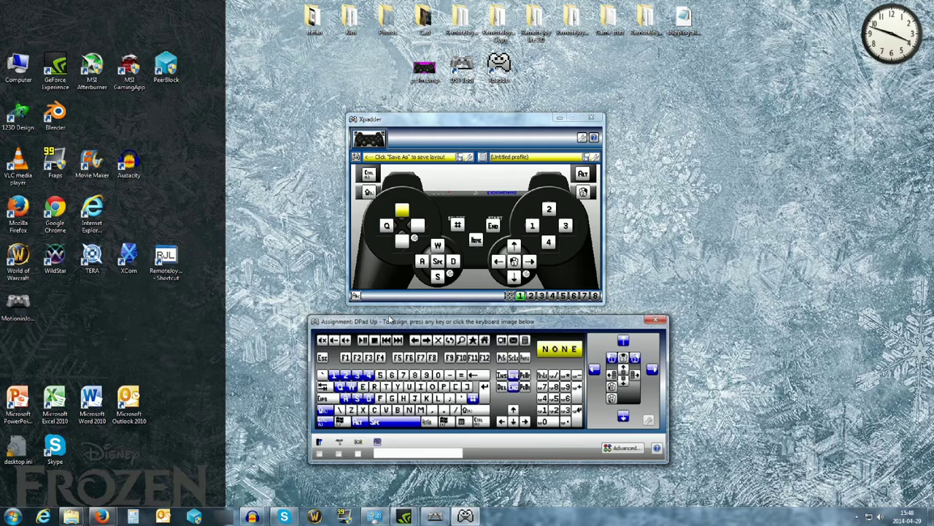
left_click(384, 387)
left_click(419, 227)
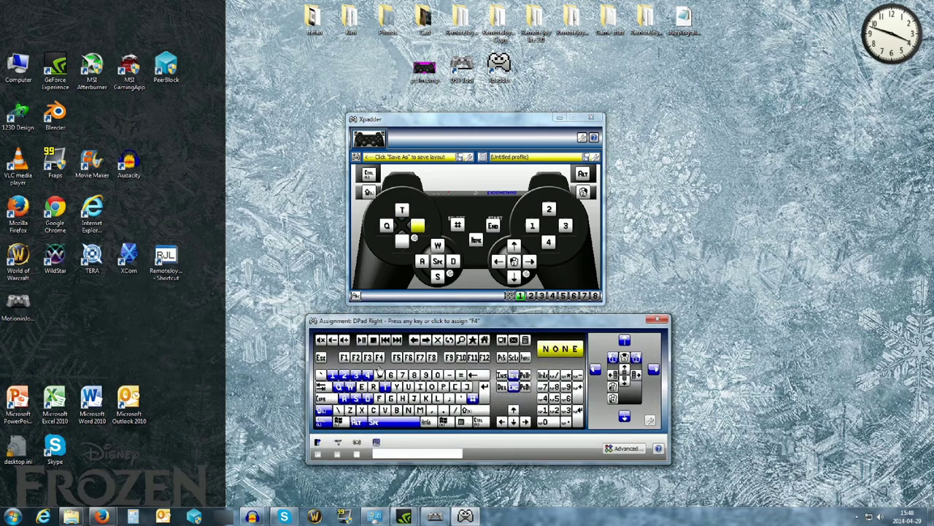
left_click(366, 387)
left_click(402, 242)
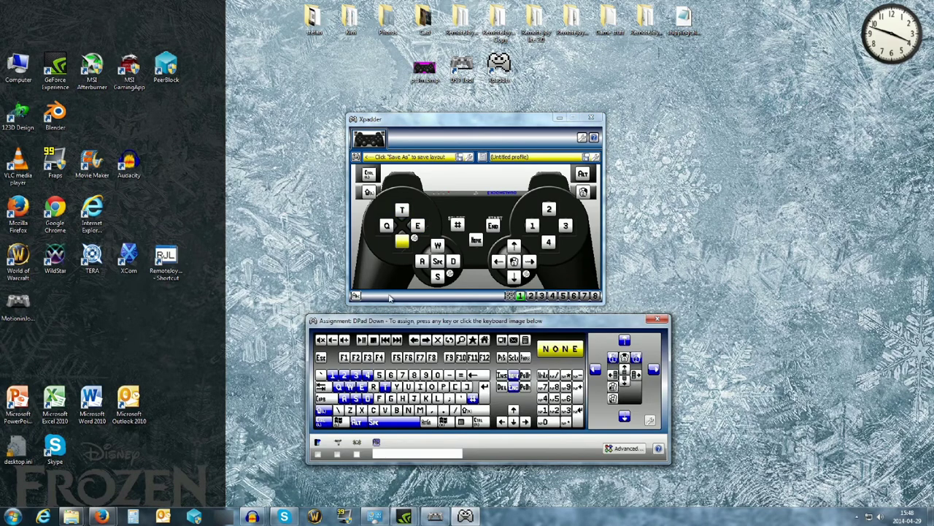
left_click(379, 398)
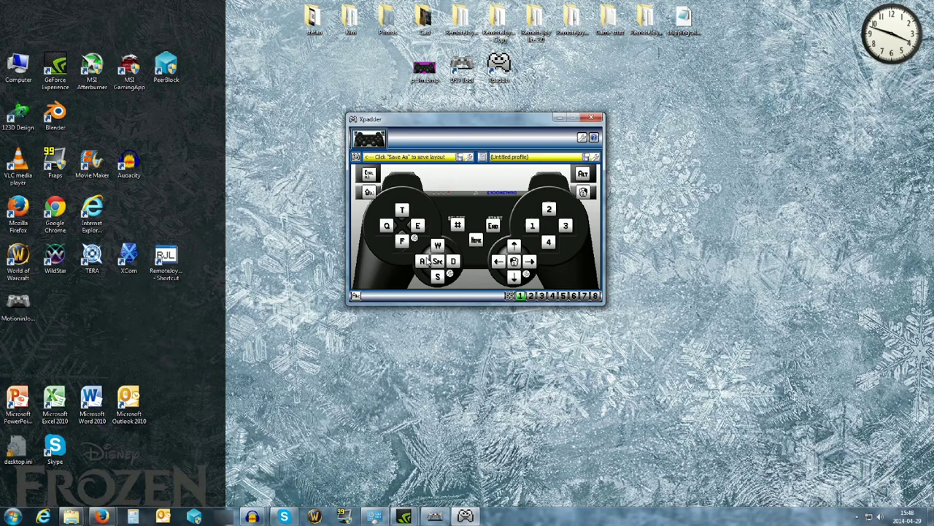
Open the saved test profile without saving the untitled one, switch it to set 4 and move the window slightly
left_click(504, 161)
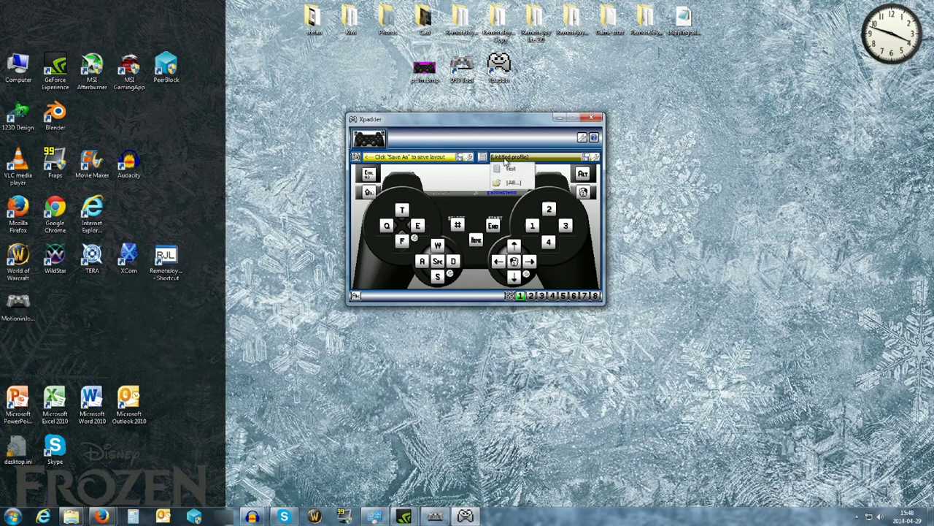
left_click(510, 173)
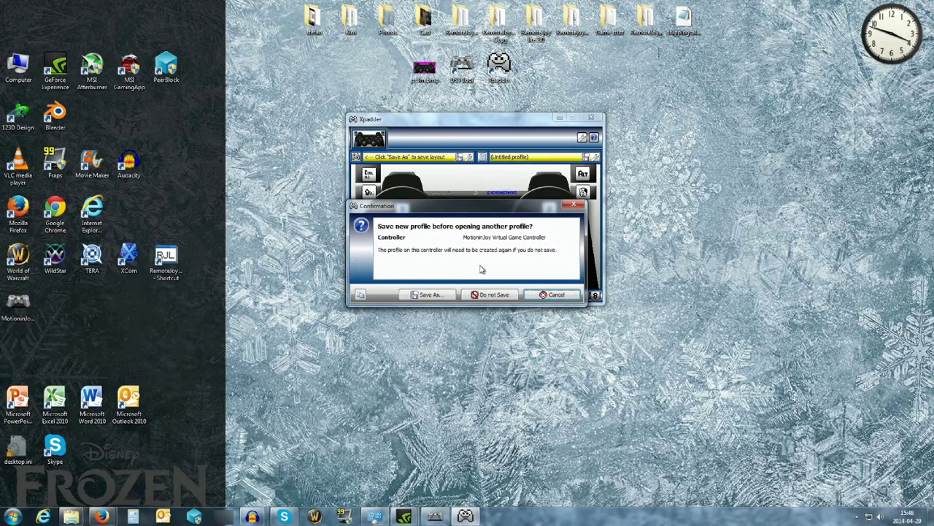
left_click(484, 295)
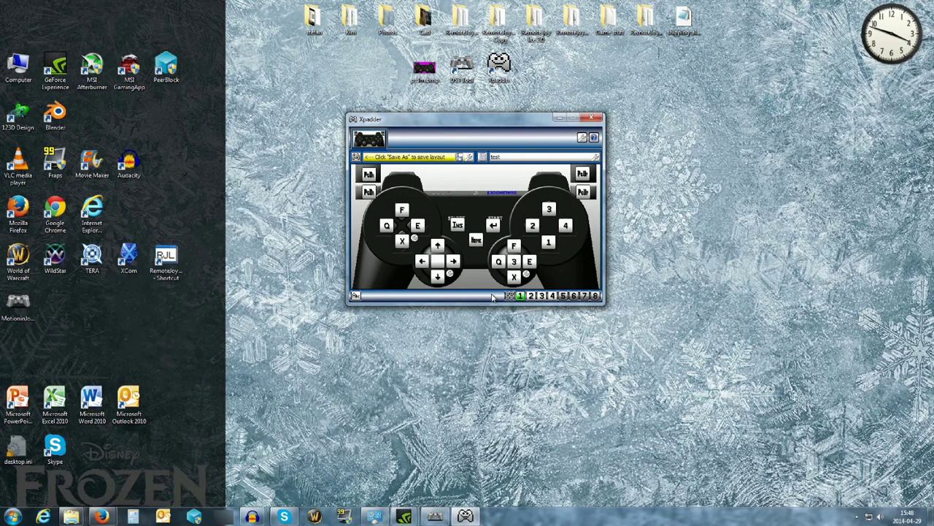
left_click(553, 296)
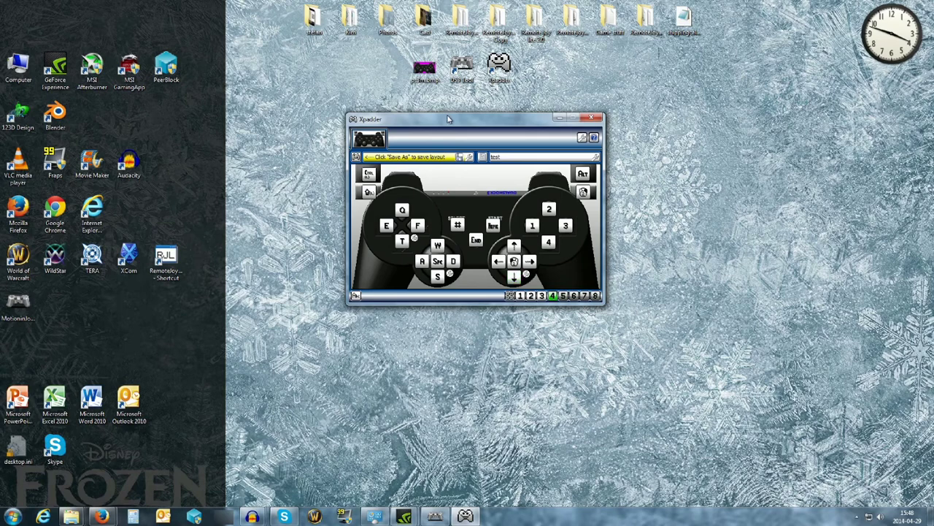
left_click_drag(449, 117, 461, 175)
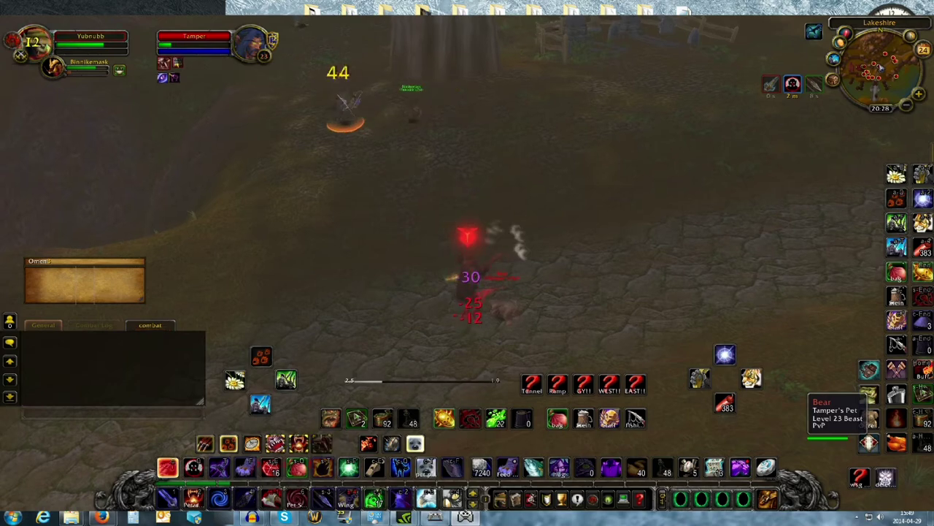
Turn the character during the fight with the level 23 opponent and target the next enemy in World of Warcraft
key("a")
key("a")
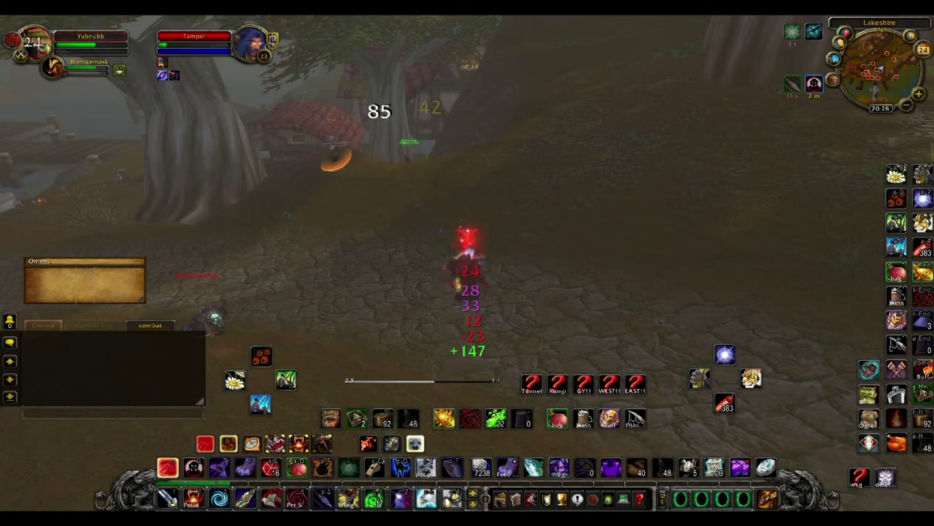
key("a")
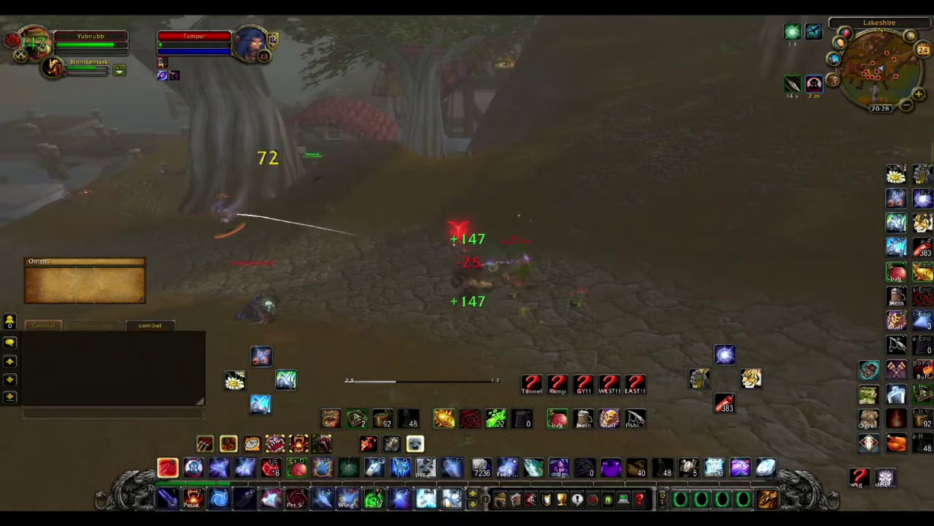
key("Tab")
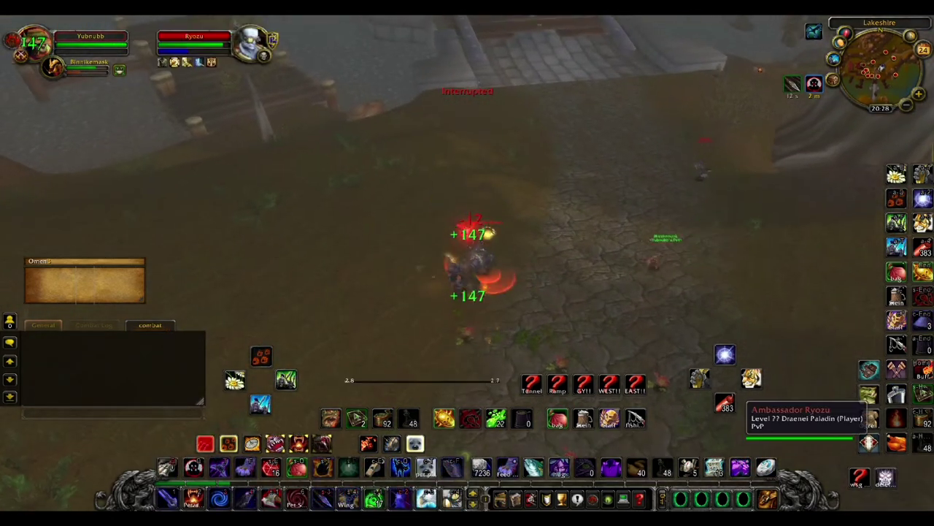
Turn the character around the Draenei paladin and use the first action-bar ability against that target
key("a")
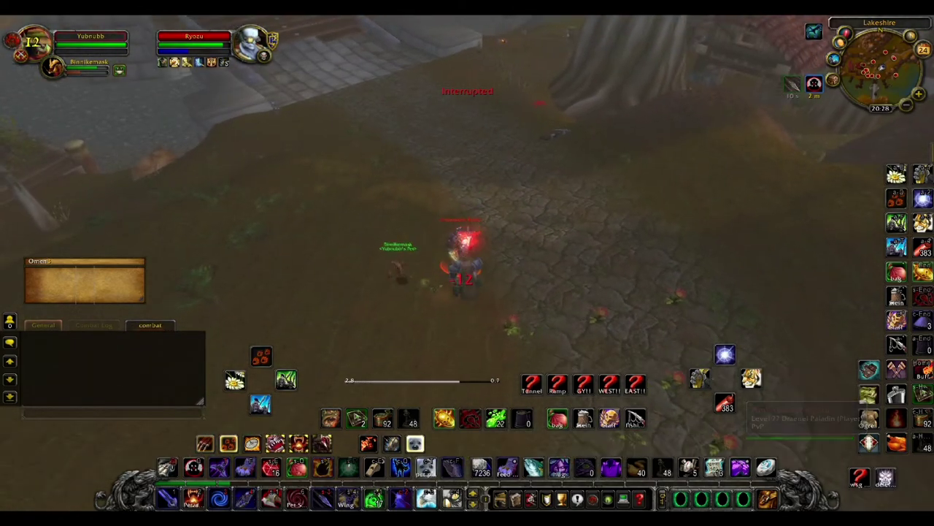
key("1")
key("d")
key("a")
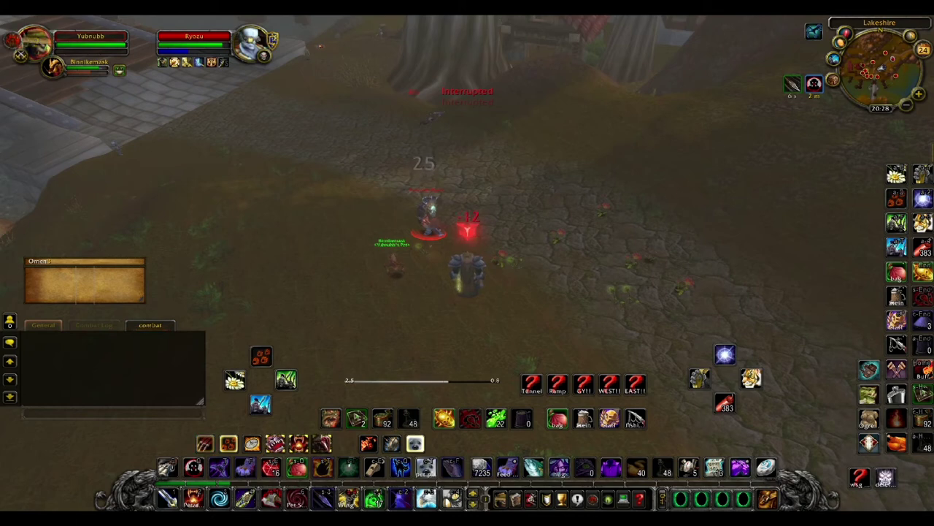
key("1")
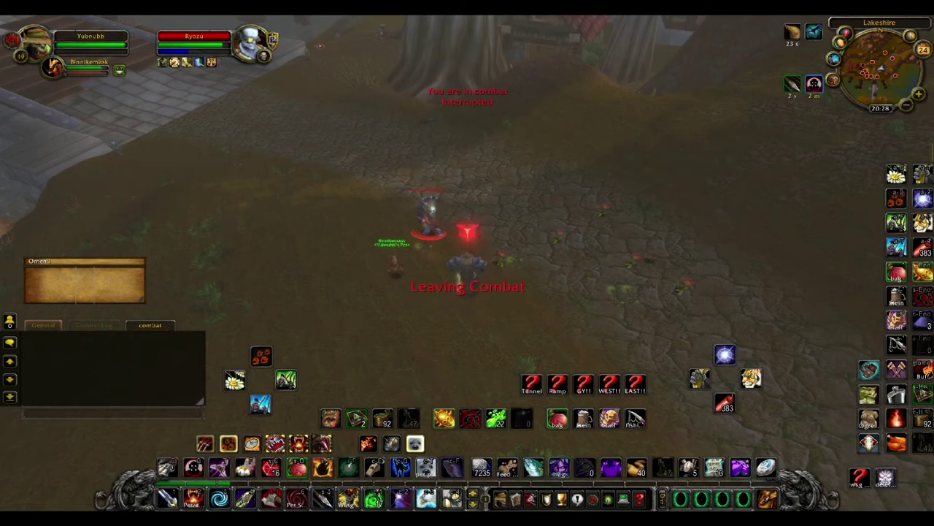
key("d")
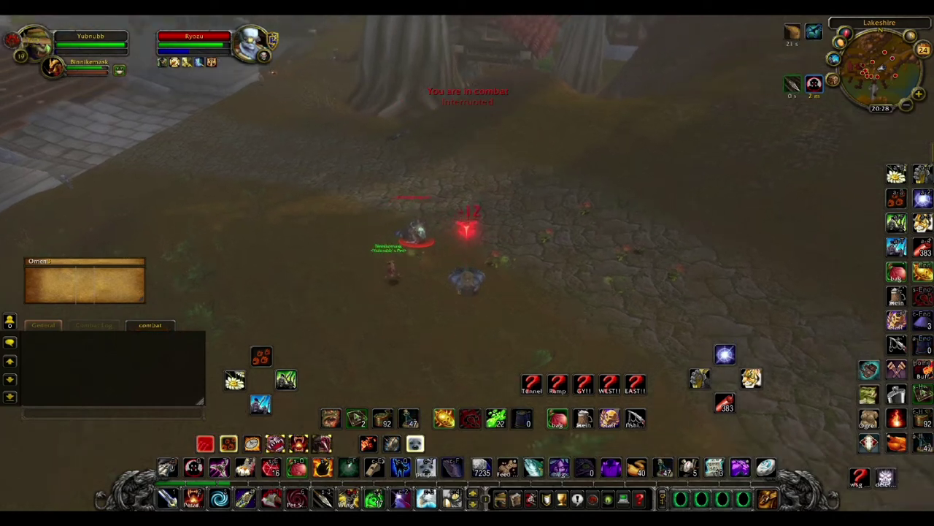
key("d")
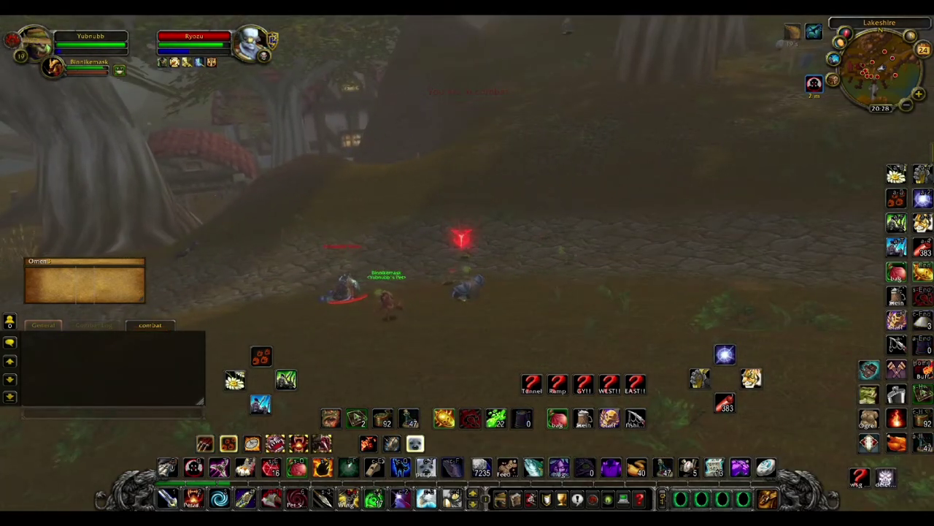
Clear the paladin target and cycle through nearby enemies to the level 20 human rogue
key("Escape")
key("Tab")
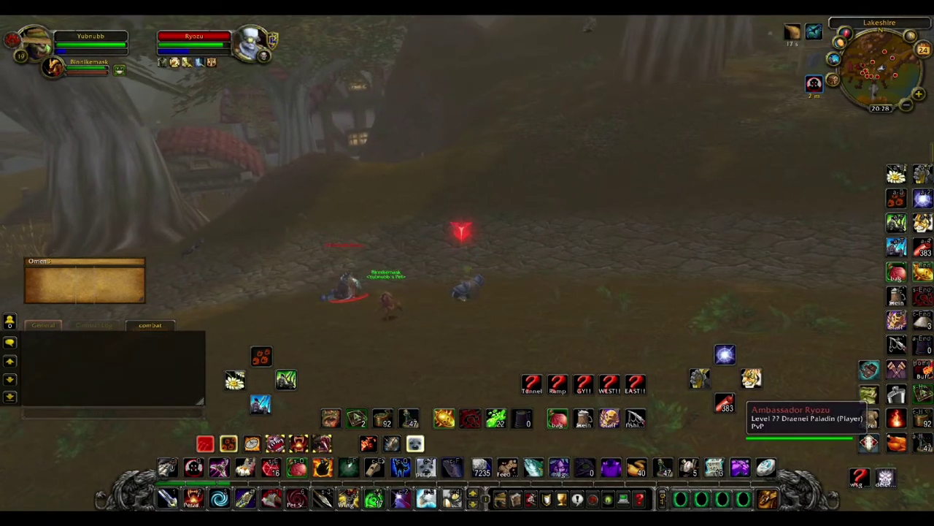
key("Escape")
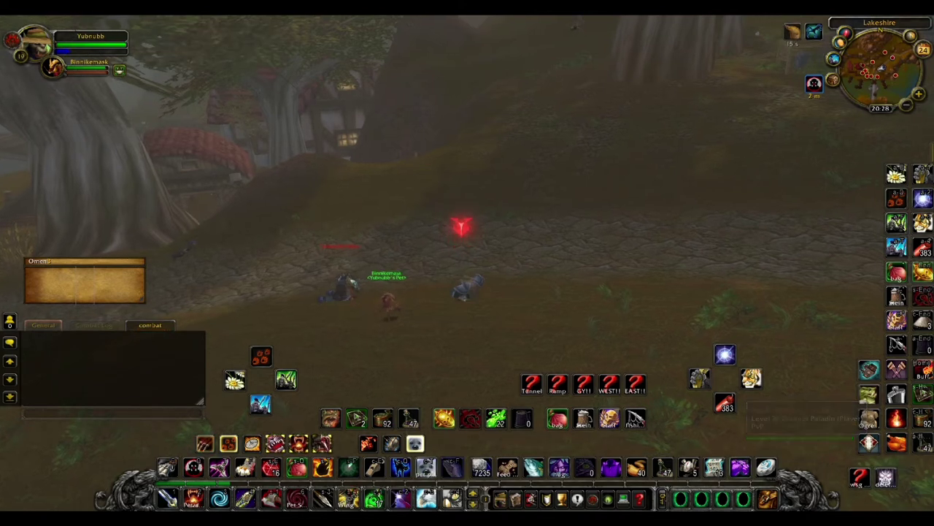
key("Tab")
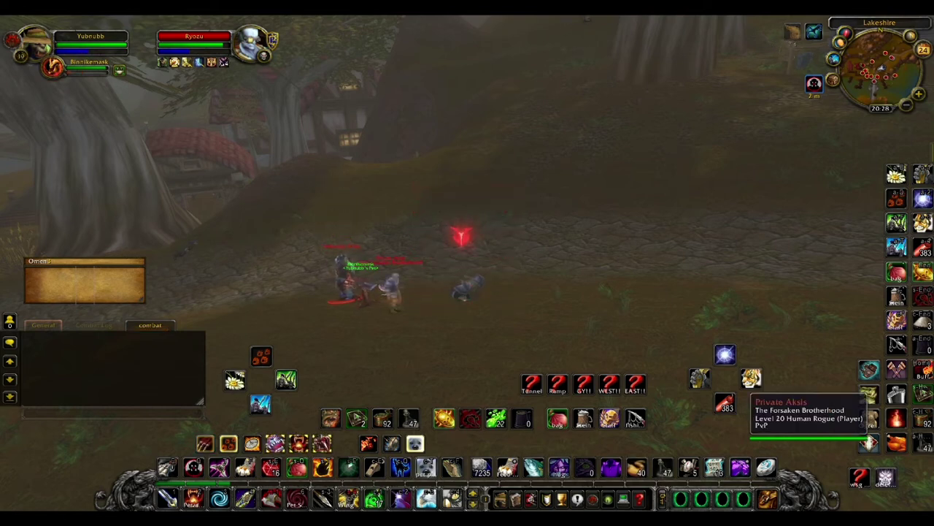
key("Tab")
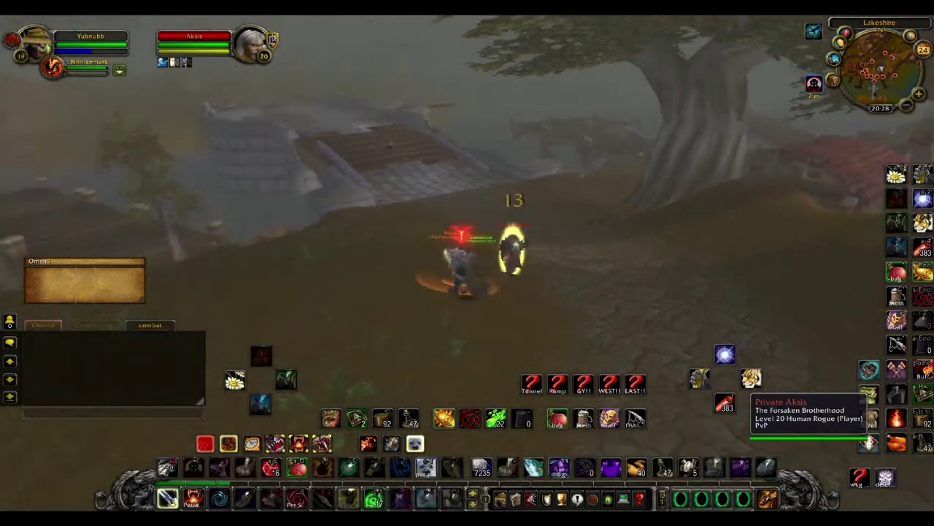
Chase the rogue along the road while attacking with ranged shots, including Concussive Shot and Serpent Sting
key("1")
key("a")
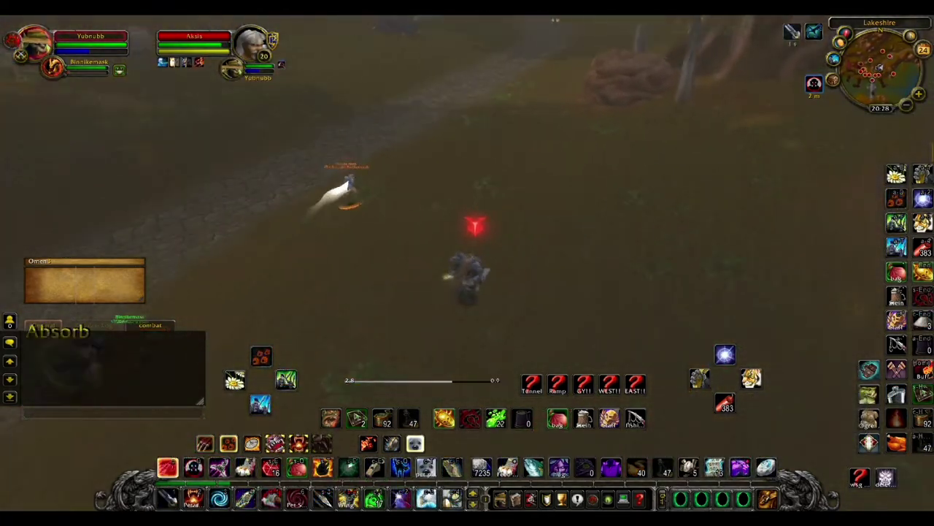
key("w")
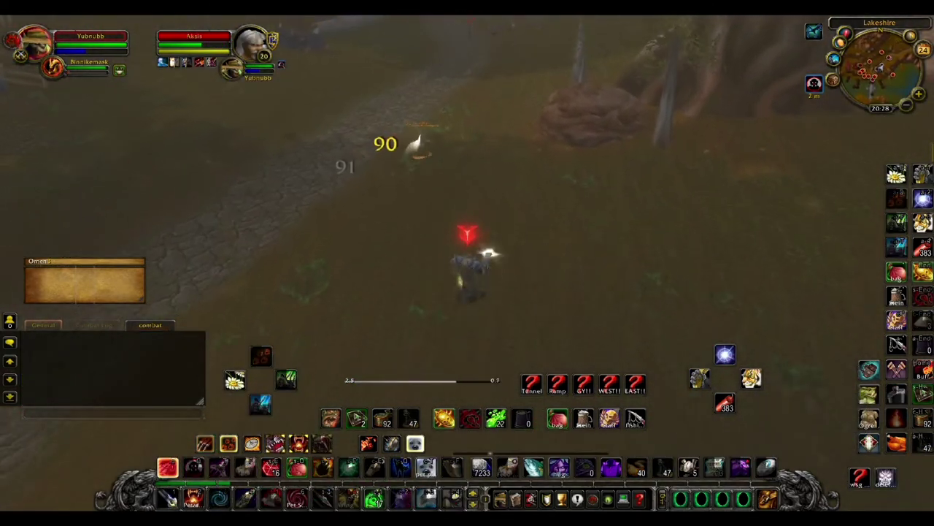
key("2")
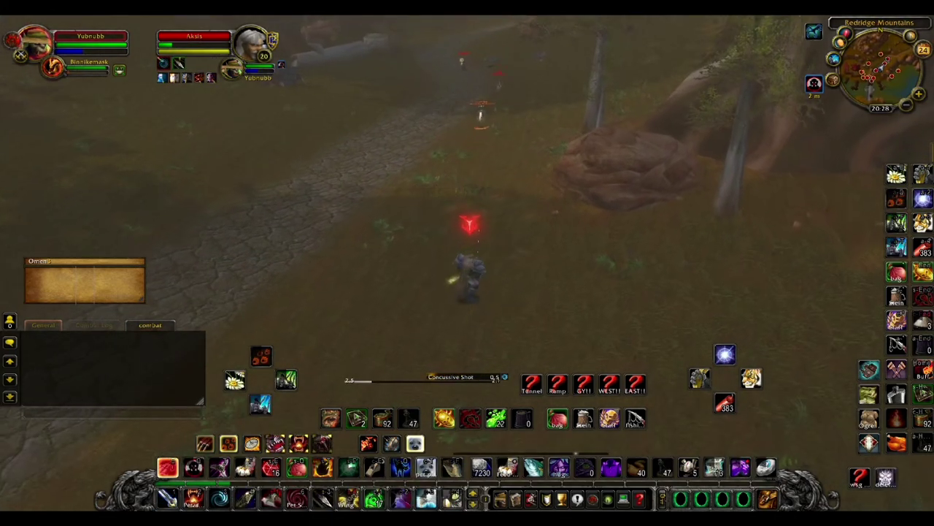
key("3")
key("w")
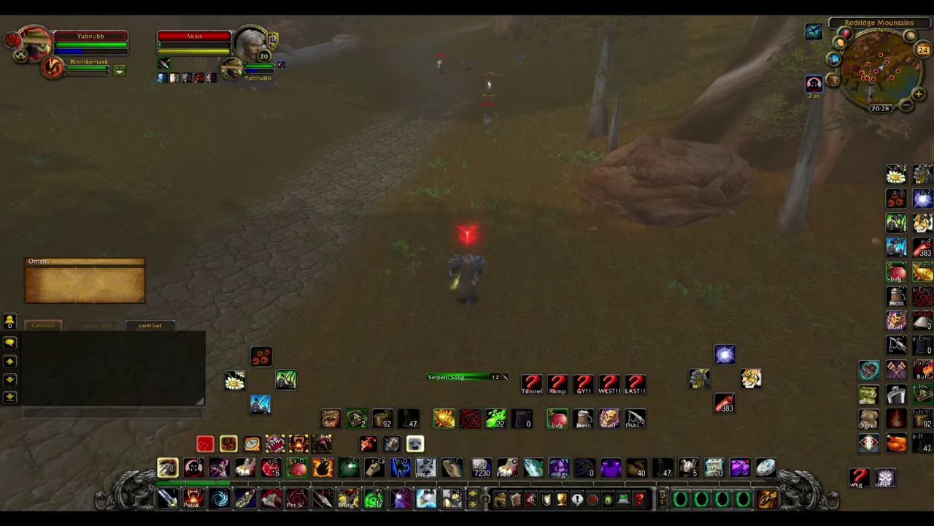
Target the approaching level 19 enemy and attack with action-bar abilities while turning to face it
key("1")
key("Tab")
key("4")
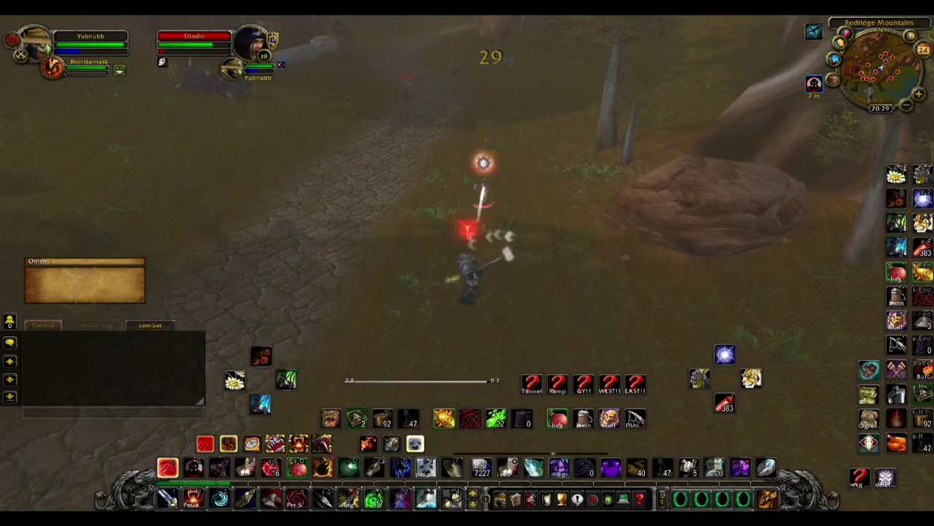
key("d")
key("1")
key("1")
key("1")
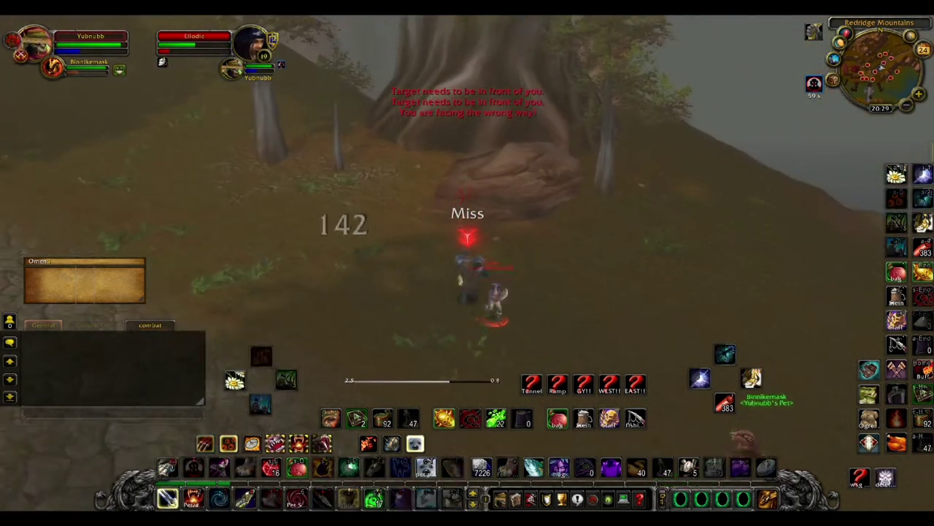
key("a")
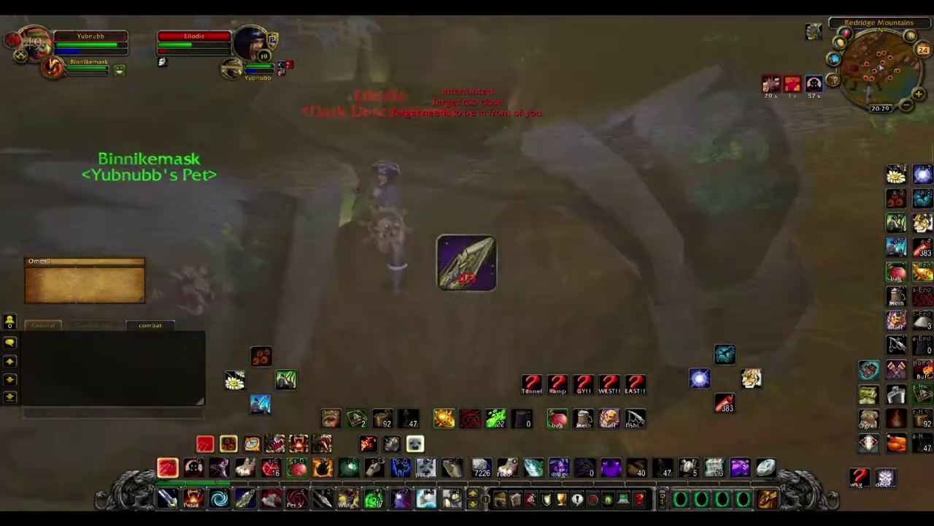